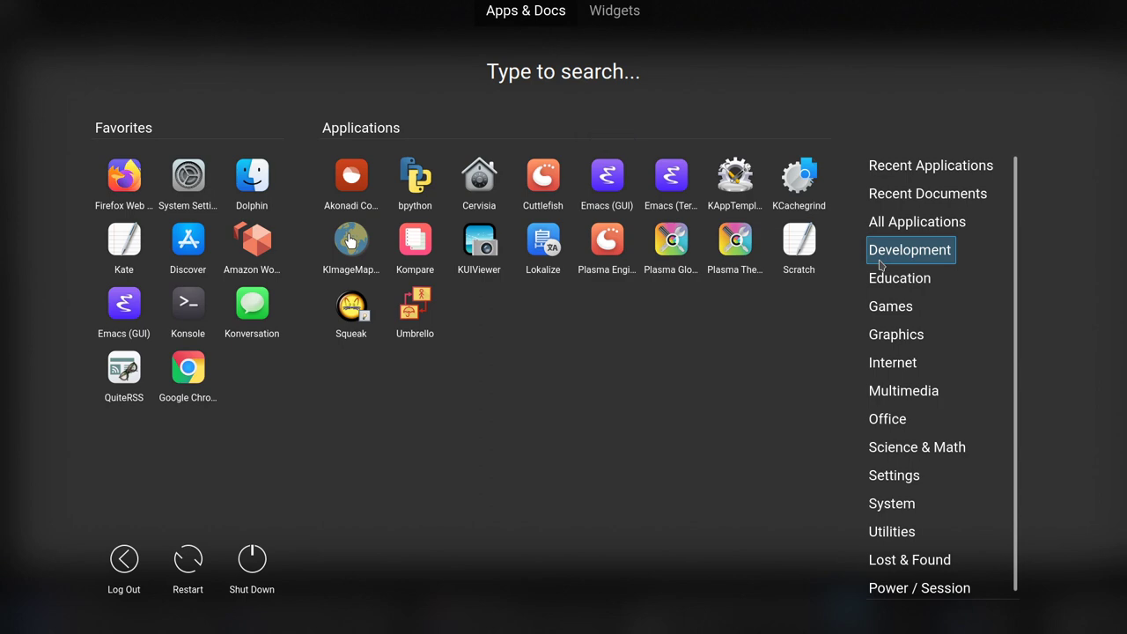
Open a new LibreOffice Calc spreadsheet and enter the label office in cell A3.
mouse_move(884, 429)
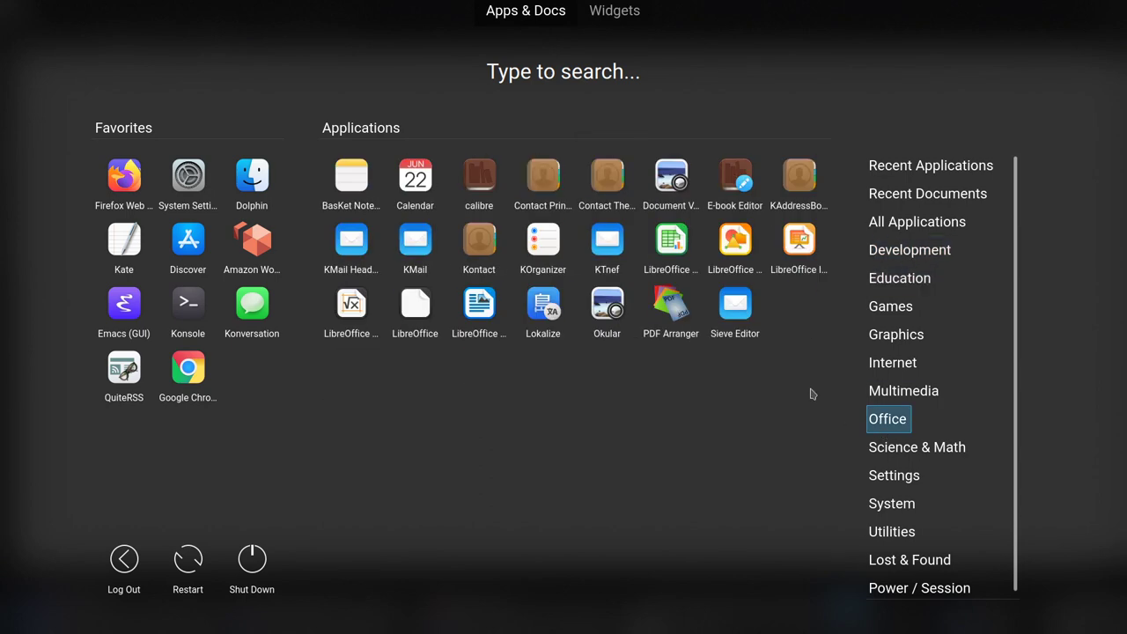
click(670, 245)
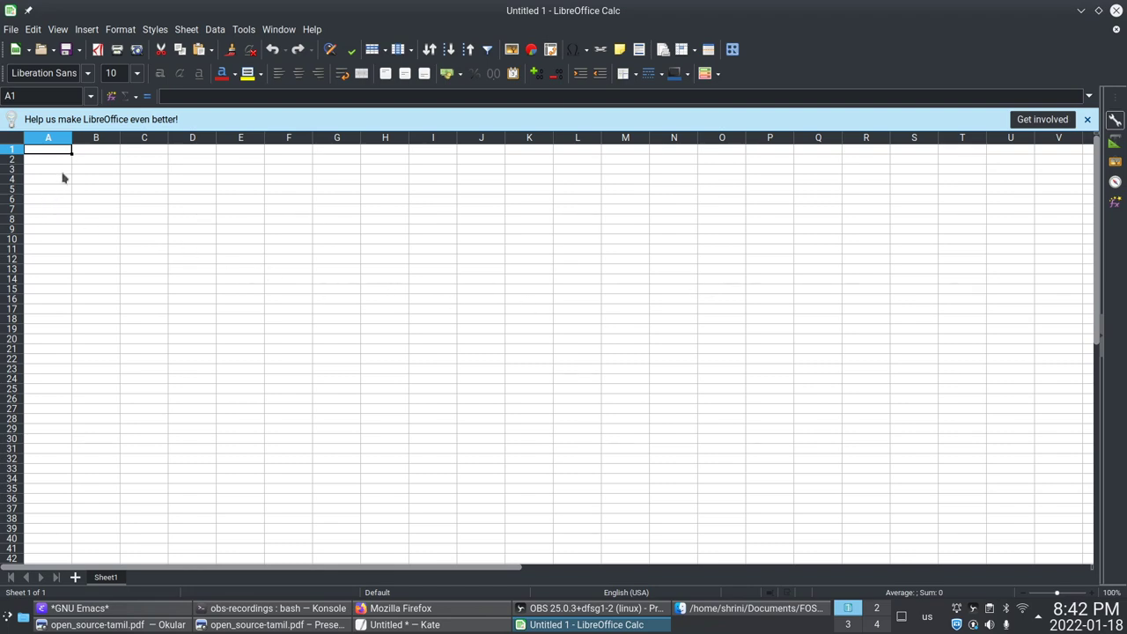
key(Down)
key(Down)
text(office)
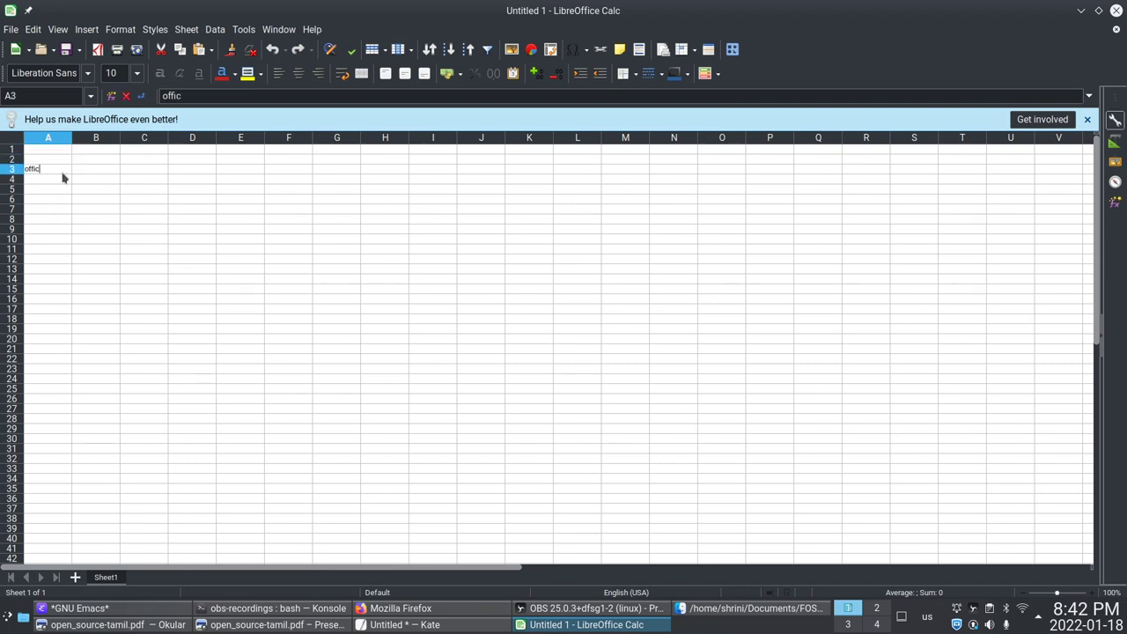
key(Tab)
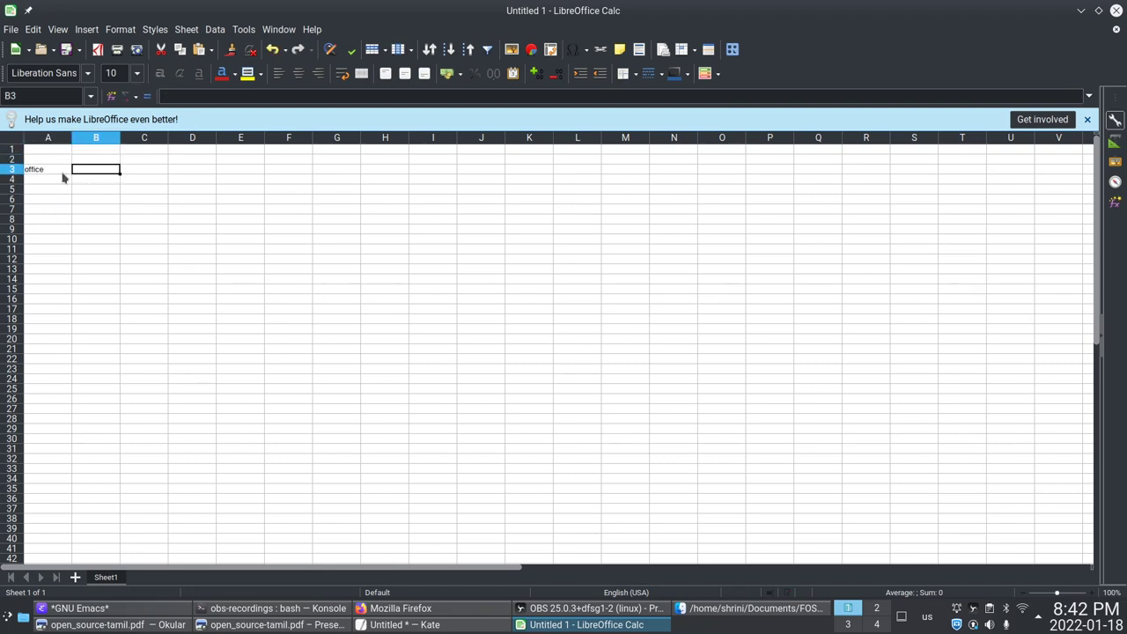
Enter an amount of 50000 for office in cell B3.
text(5000)
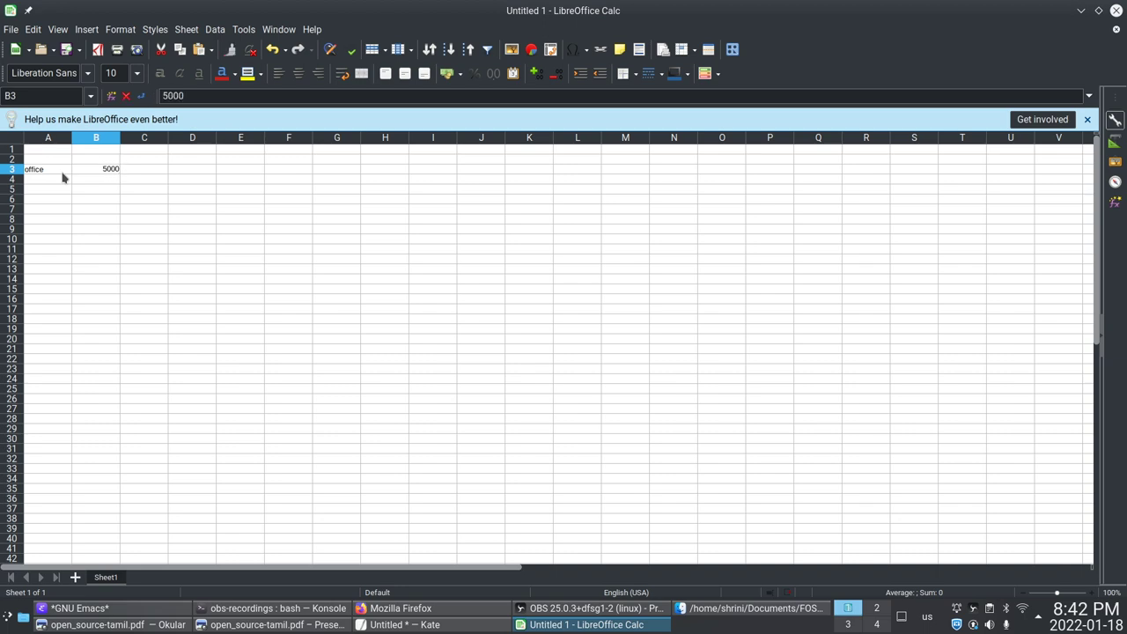
key(Return)
key(Up)
key(Right)
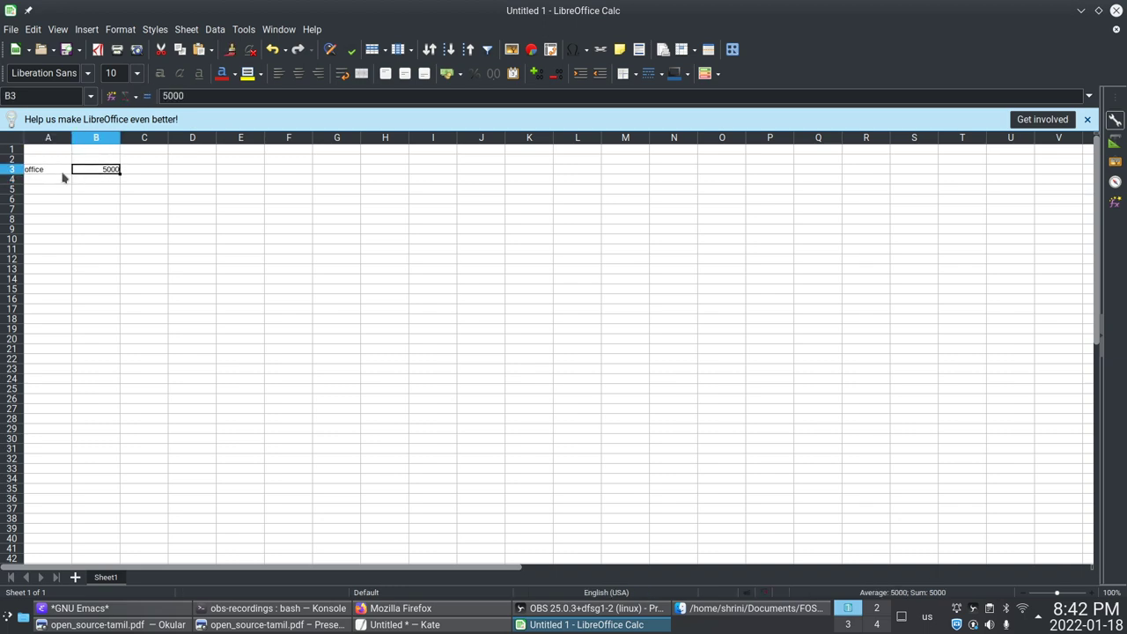
key(F2)
text(0)
click(63, 178)
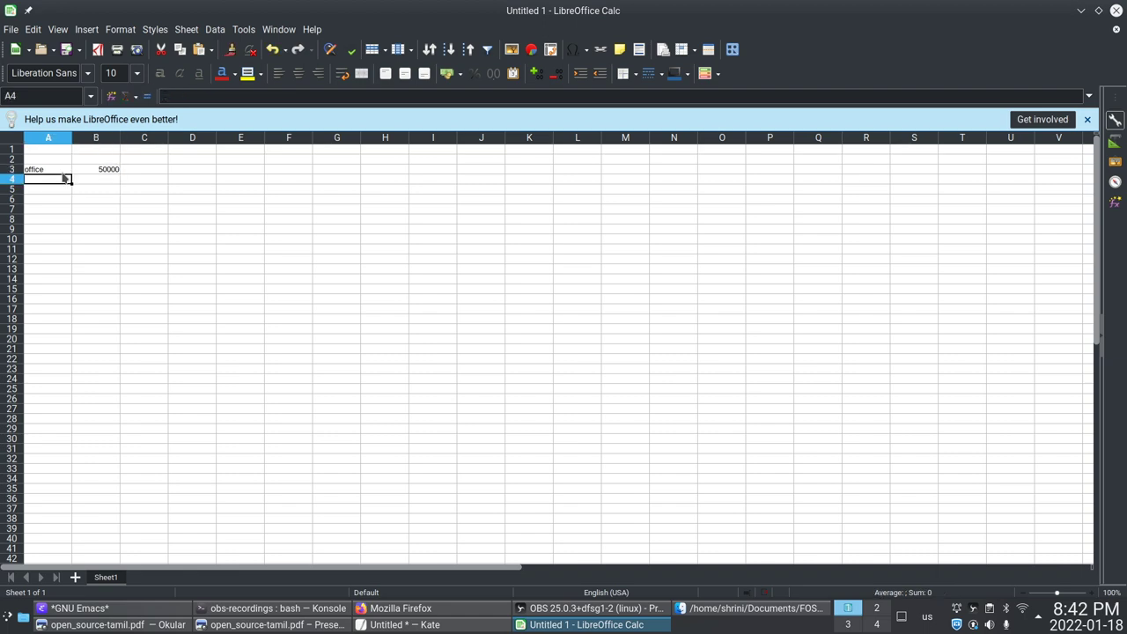
Add a photoshop row with the label in A4 and the amount 100000 in B4.
text(photoshop)
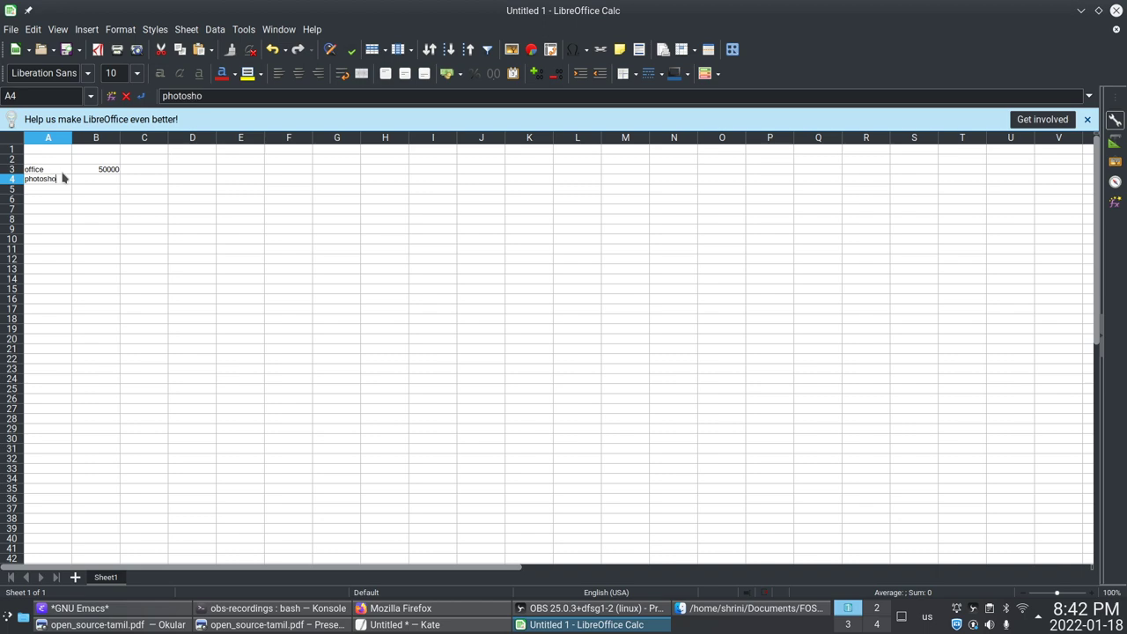
key(Tab)
text(10)
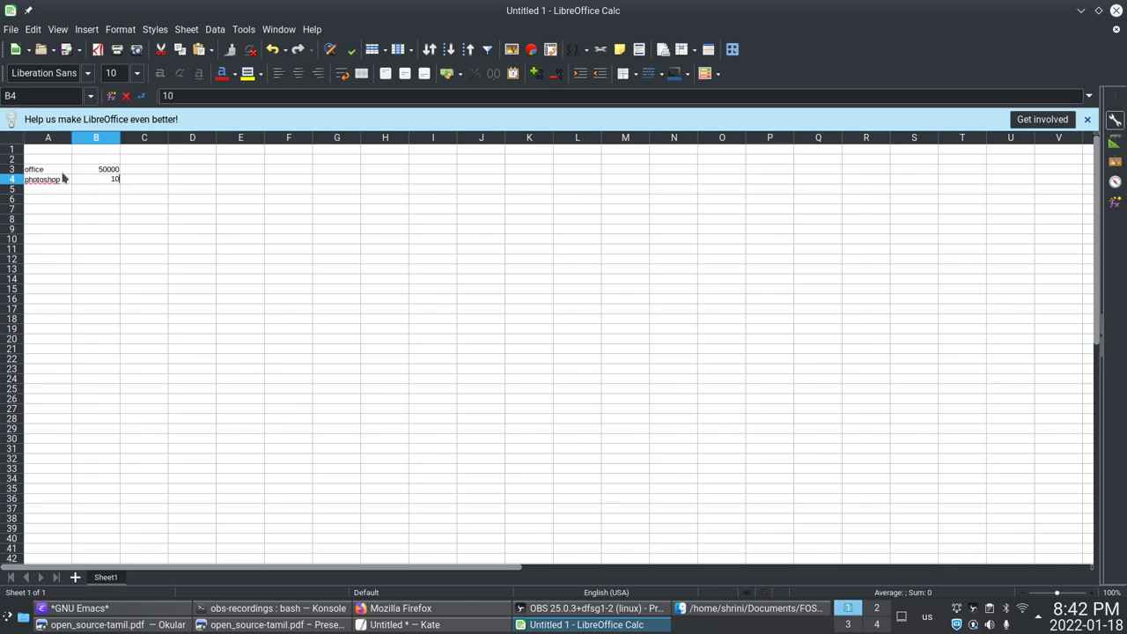
text(0000)
key(Return)
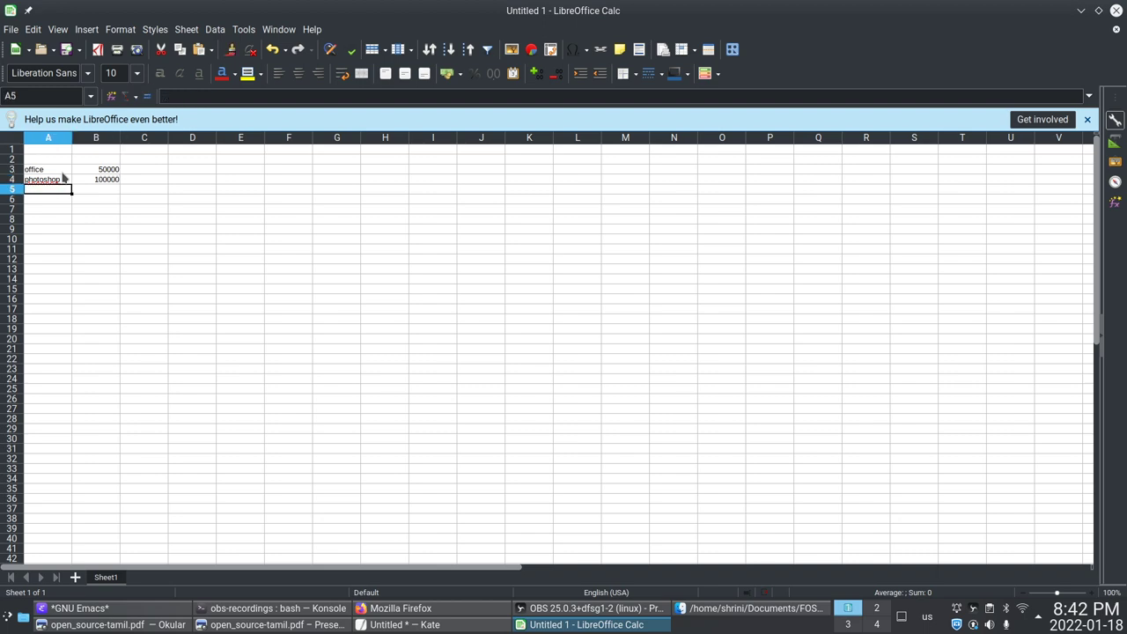
Add an oracle row in A5 and copy the photoshop amount, 100000, into B5.
text(oracle)
key(Tab)
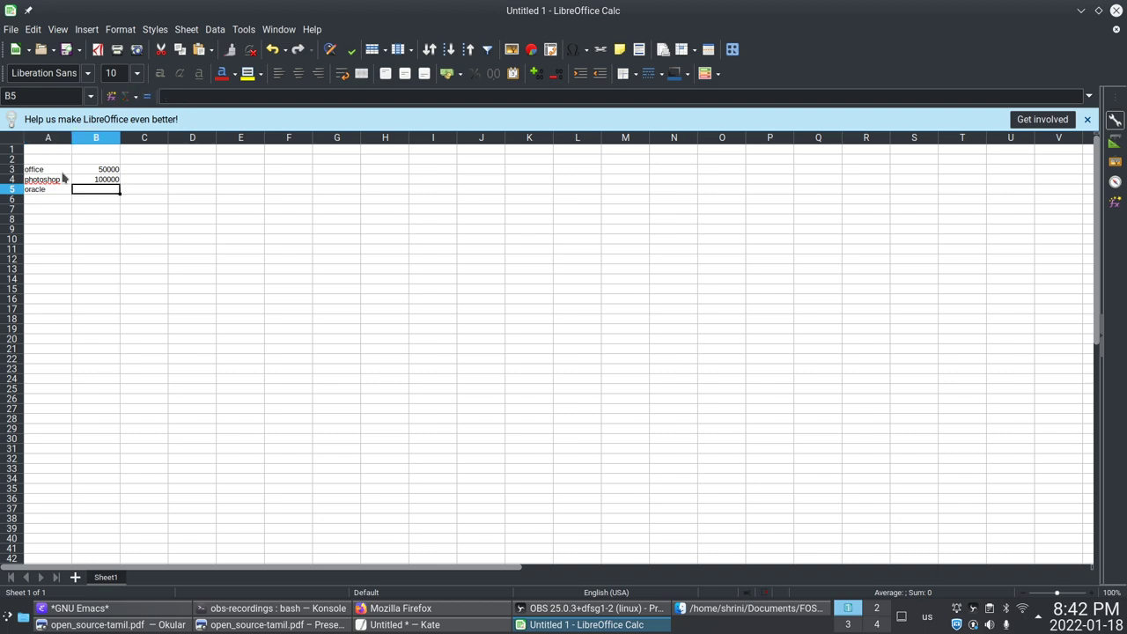
key(Up)
key(ctrl+c)
key(Down)
key(ctrl+v)
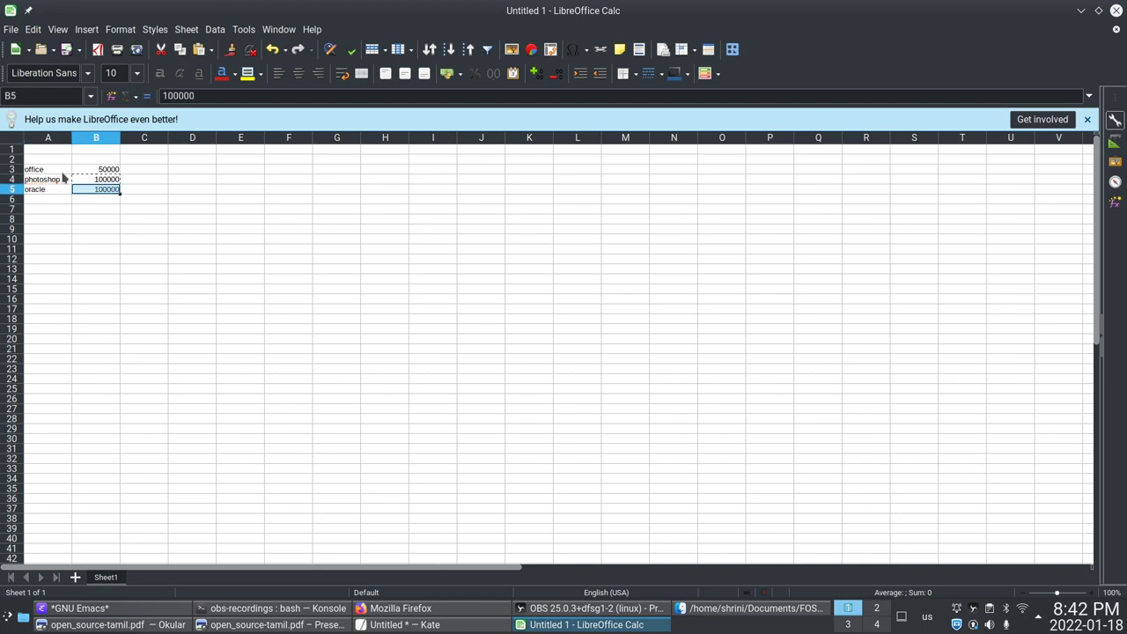
Add a 3d max row in A6 and copy the 100000 amount into B6.
key(Left)
key(Down)
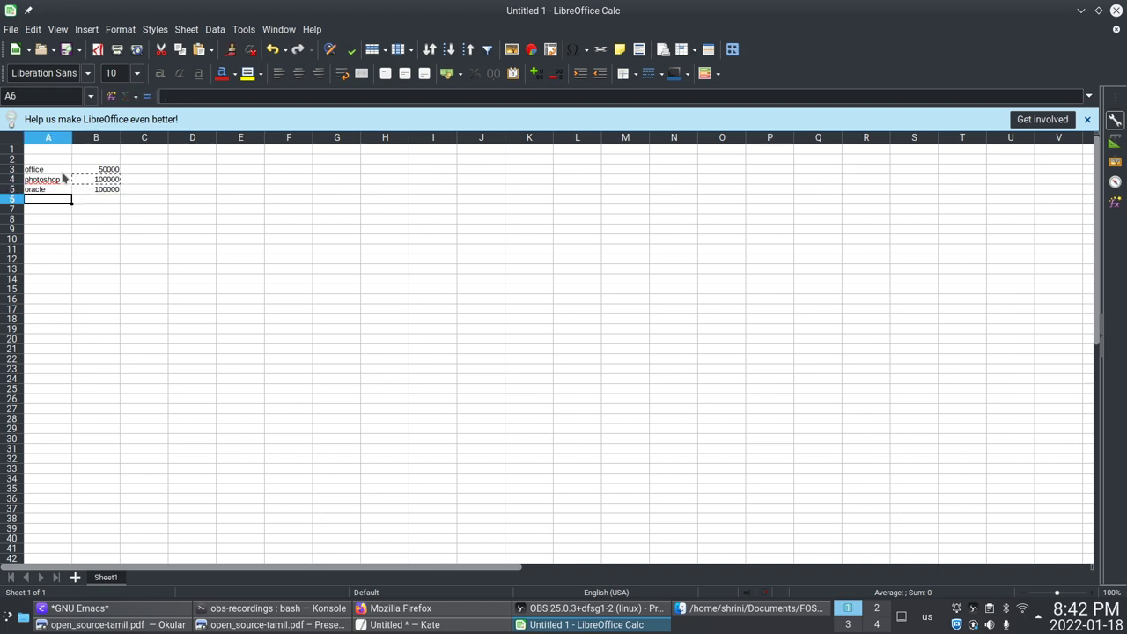
text(3d max)
key(Tab)
key(Up)
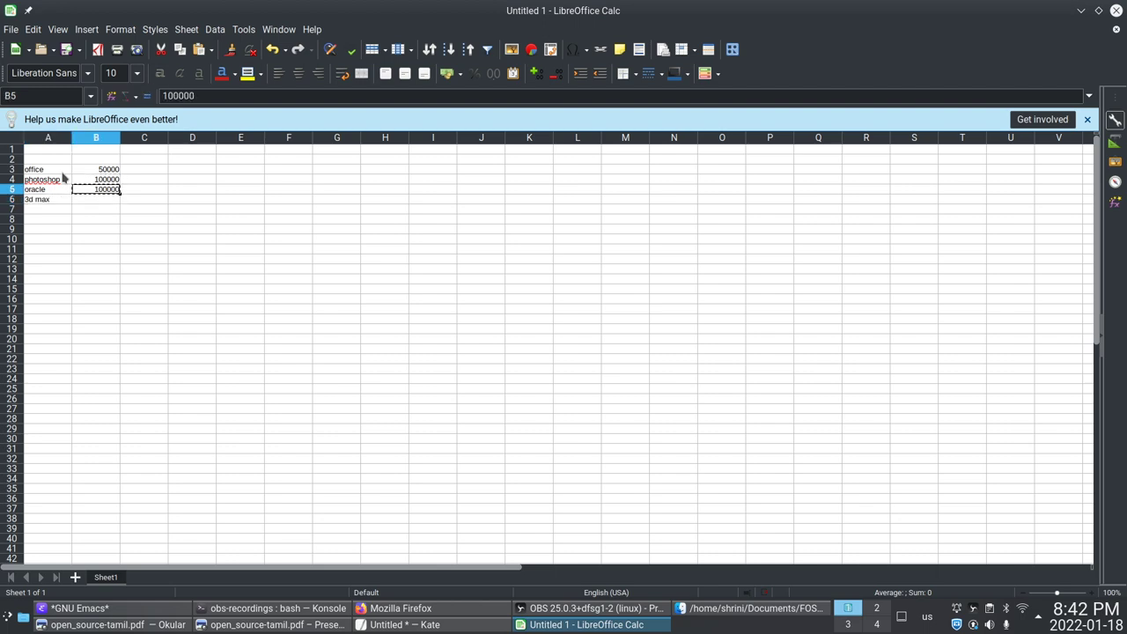
key(Down)
key(ctrl+v)
key(Return)
key(Left)
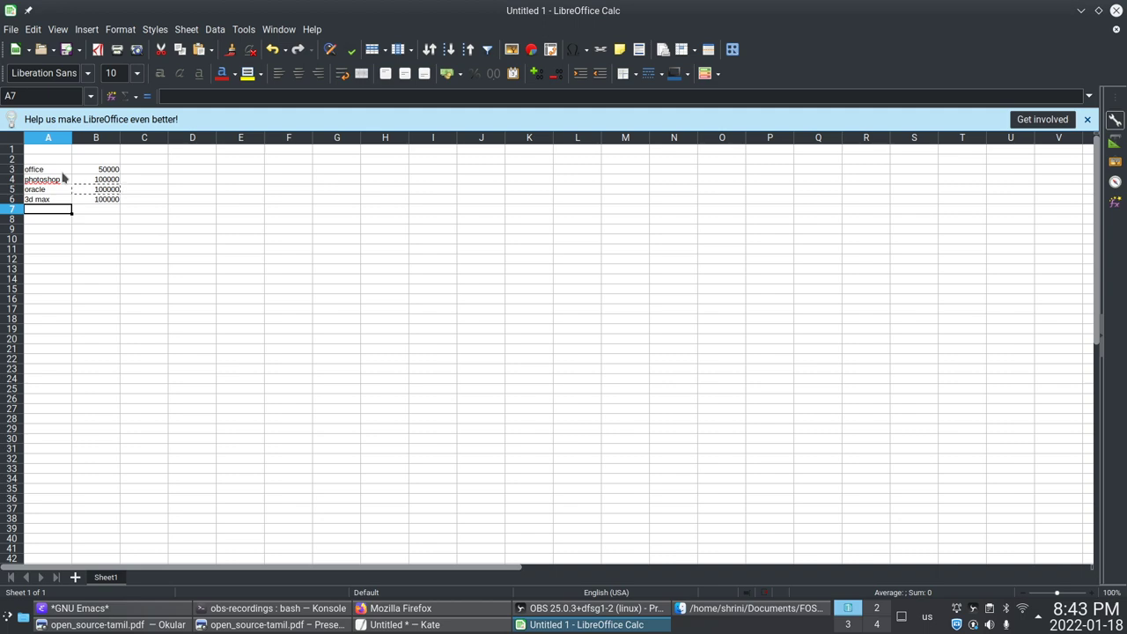
text(d)
key(BackSpace)
key(Right)
key(Right)
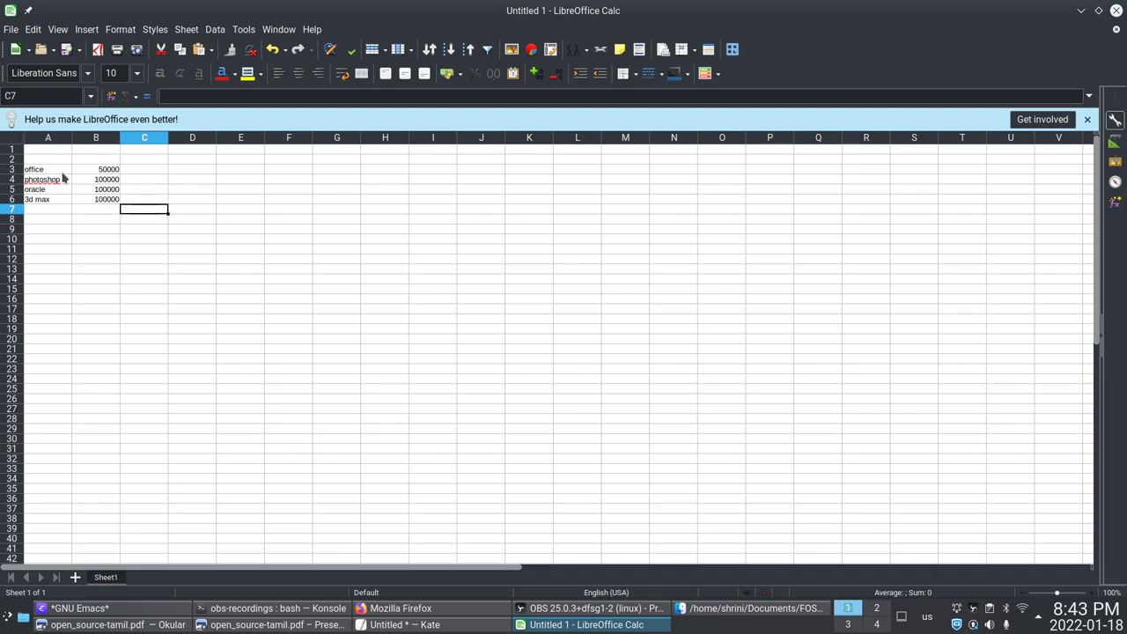
Total the amounts in B3:B6 with a SUM formula in cell B8.
key(Left)
key(Down)
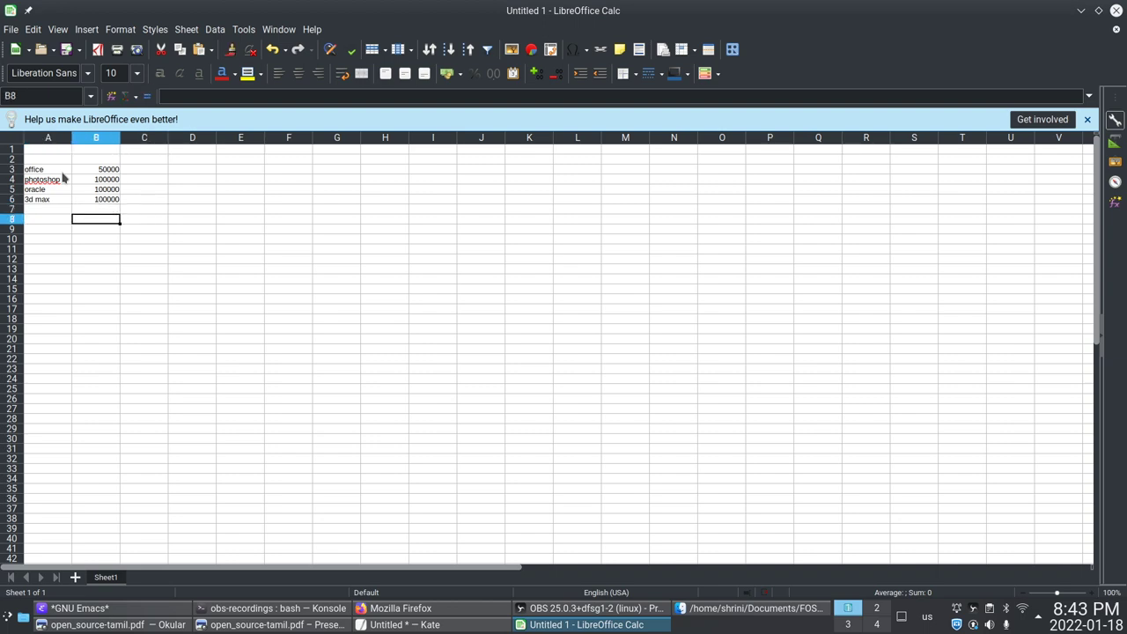
text(=sum()
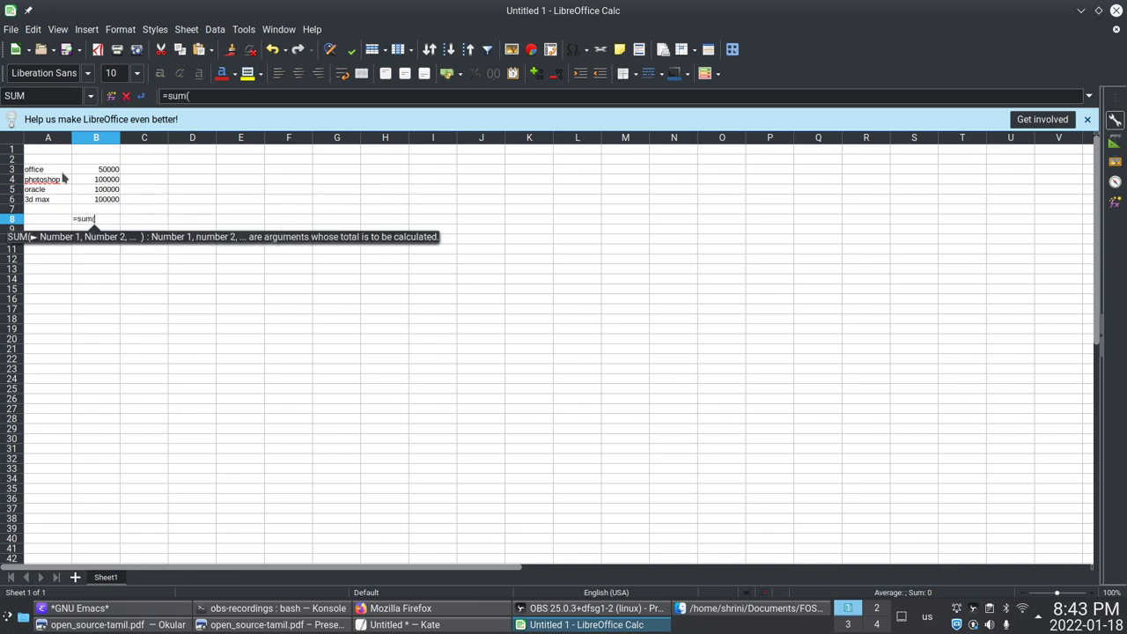
key(Up)
key(Up)
key(shift+Up)
key(shift+Up)
key(shift+Up)
key(Return)
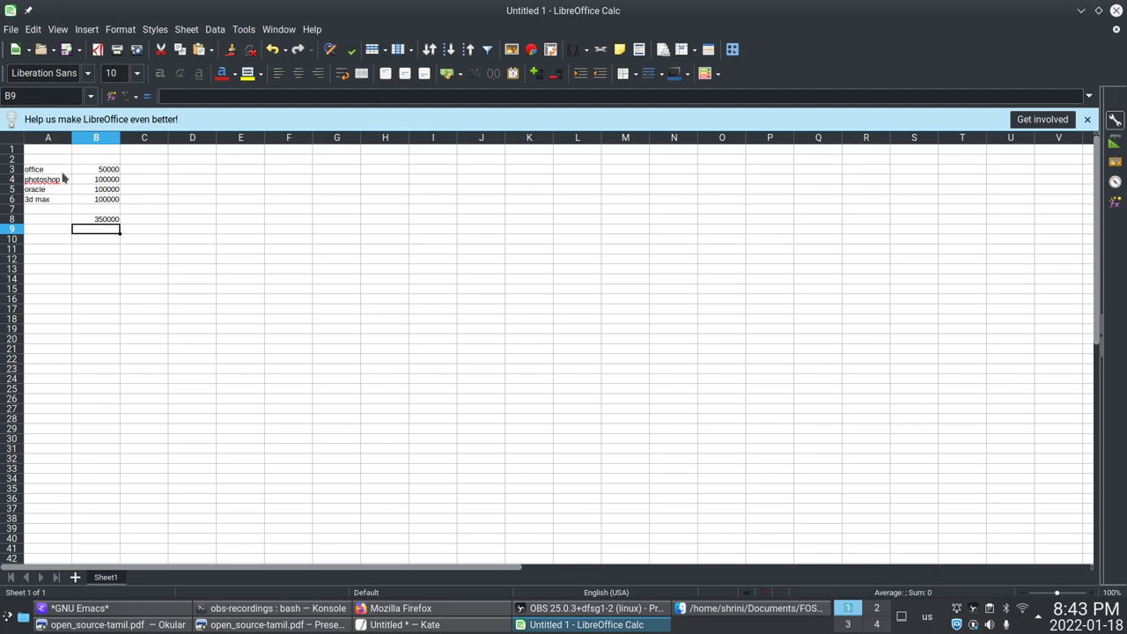
Enter the label OS in cell A2, above the office row.
key(Up)
key(Up)
key(Up)
key(Up)
key(Up)
key(Up)
key(Right)
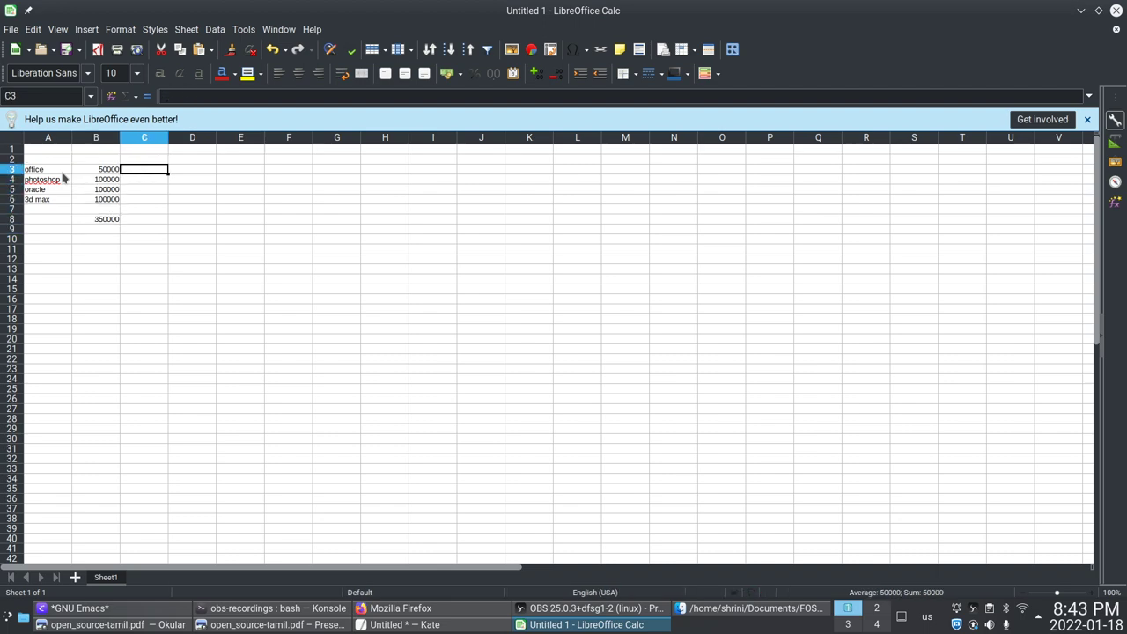
key(Right)
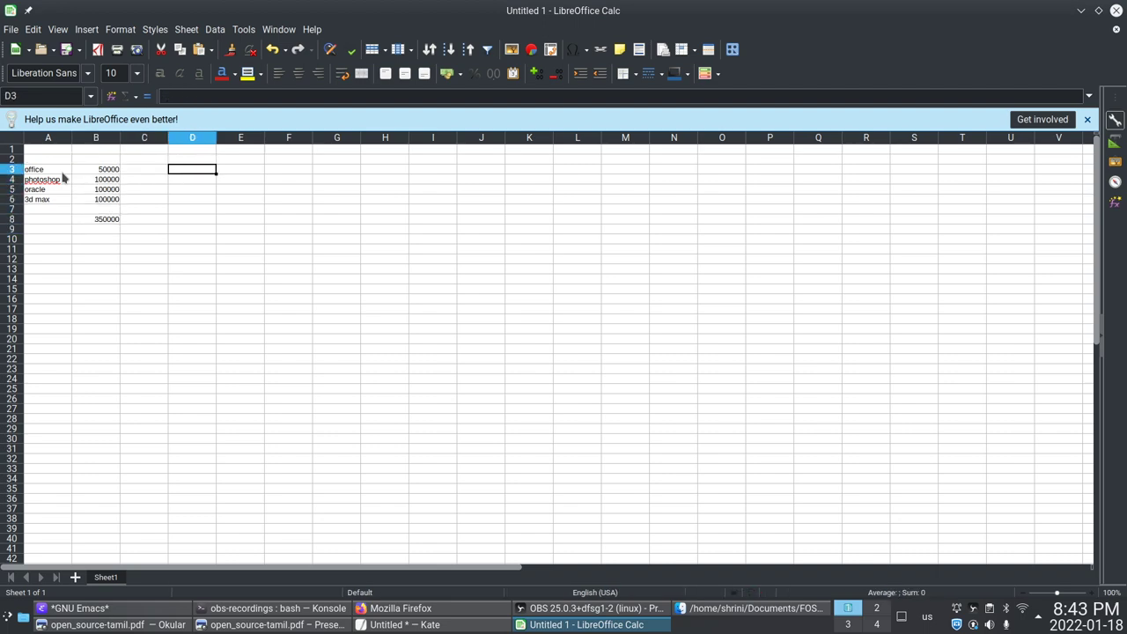
key(Up)
key(Left)
key(Left)
key(Left)
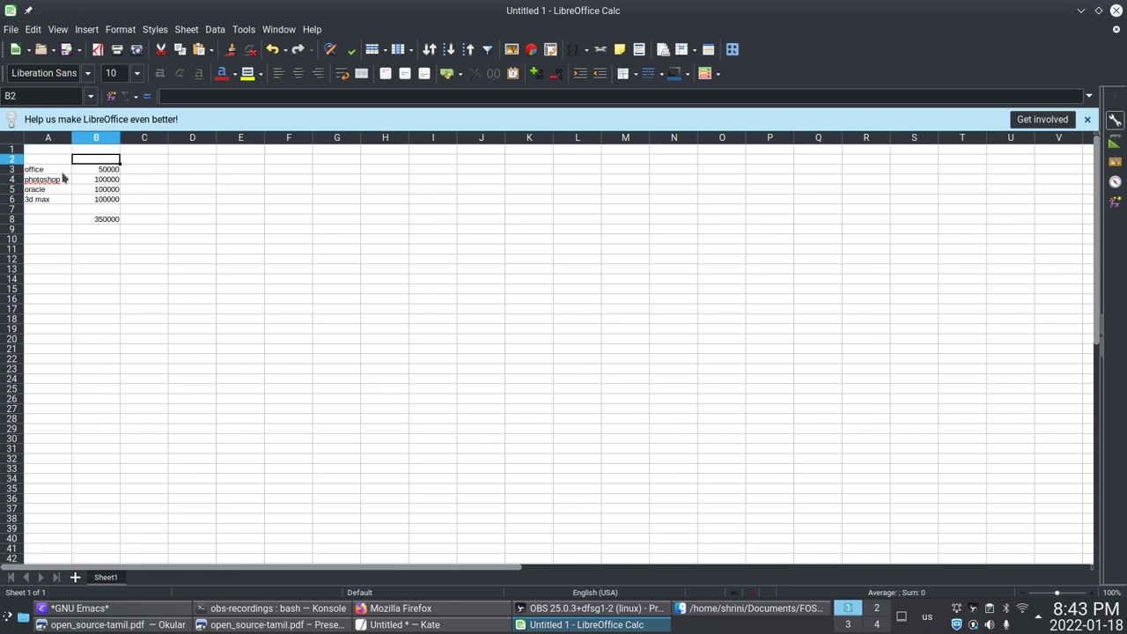
text(OS)
key(Return)
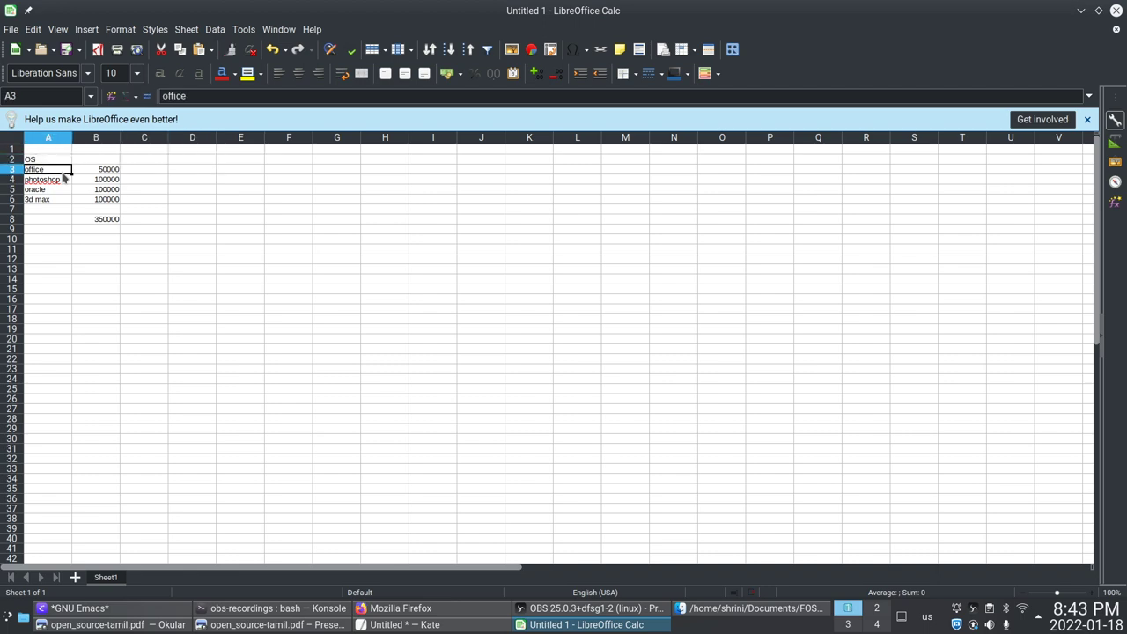
Enter the label anti virus in cell A7, below 3d max.
key(Down)
key(Down)
key(Down)
key(Down)
text(anvir)
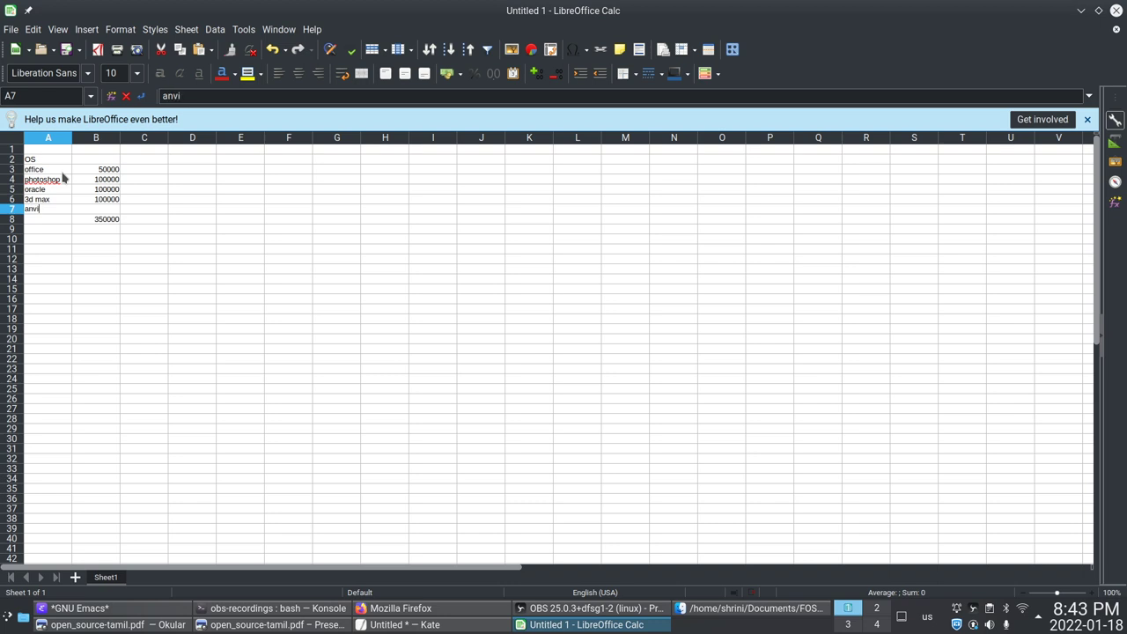
key(BackSpace)
text(ti virus)
key(Tab)
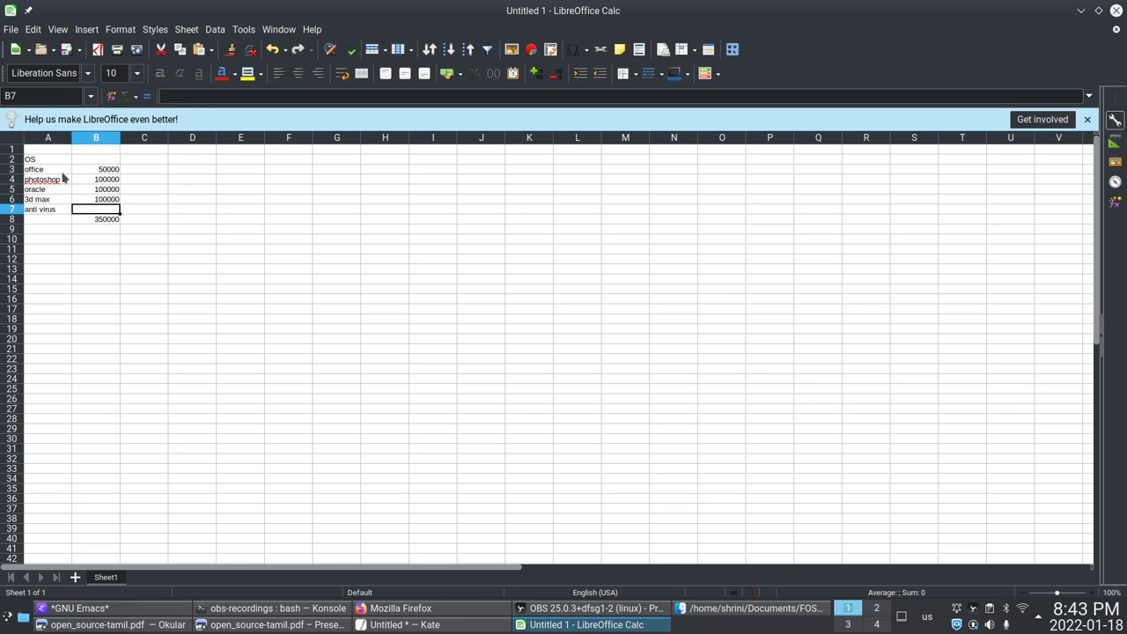
Enter 0 in D3 and D4 for the office and photoshop rows.
key(Tab)
key(Tab)
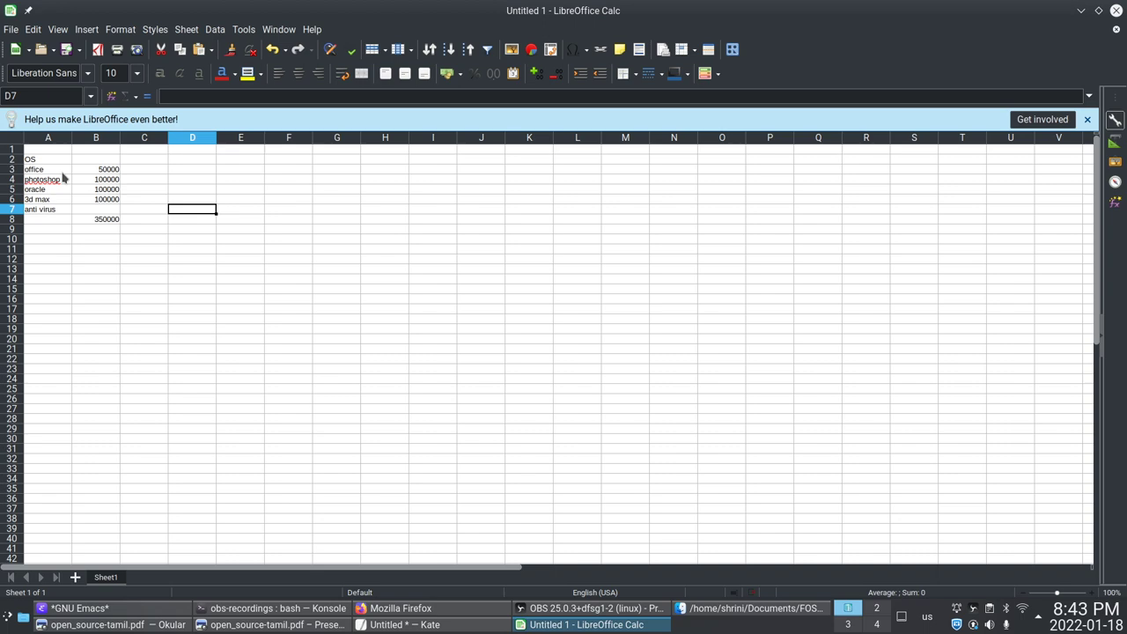
key(Up)
key(Up)
key(Up)
key(Up)
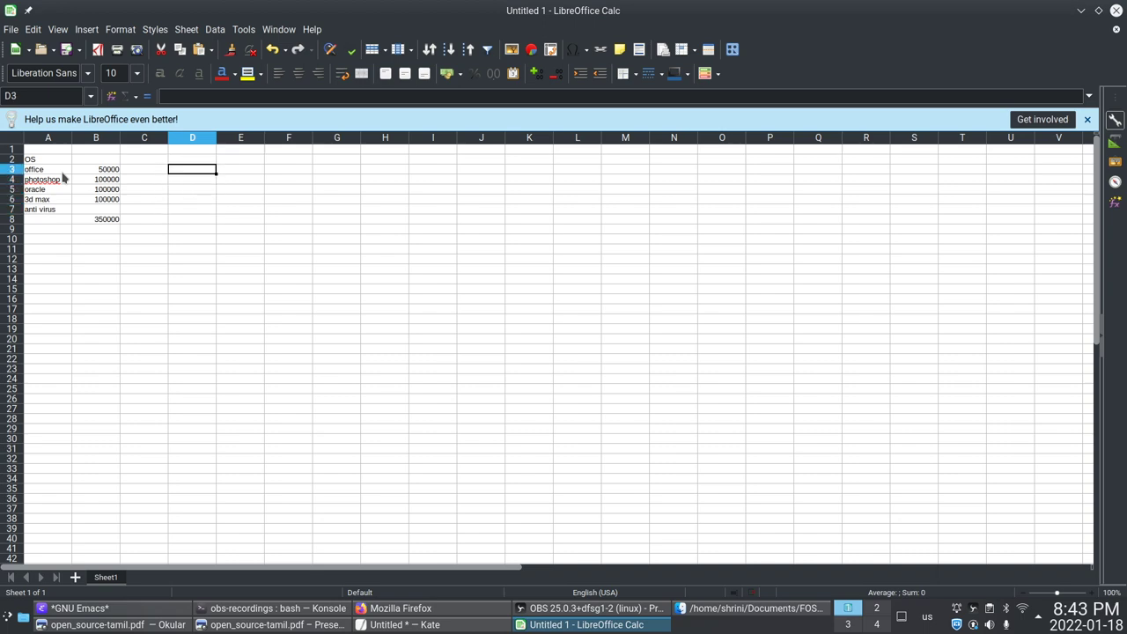
text(0)
key(Return)
key(Down)
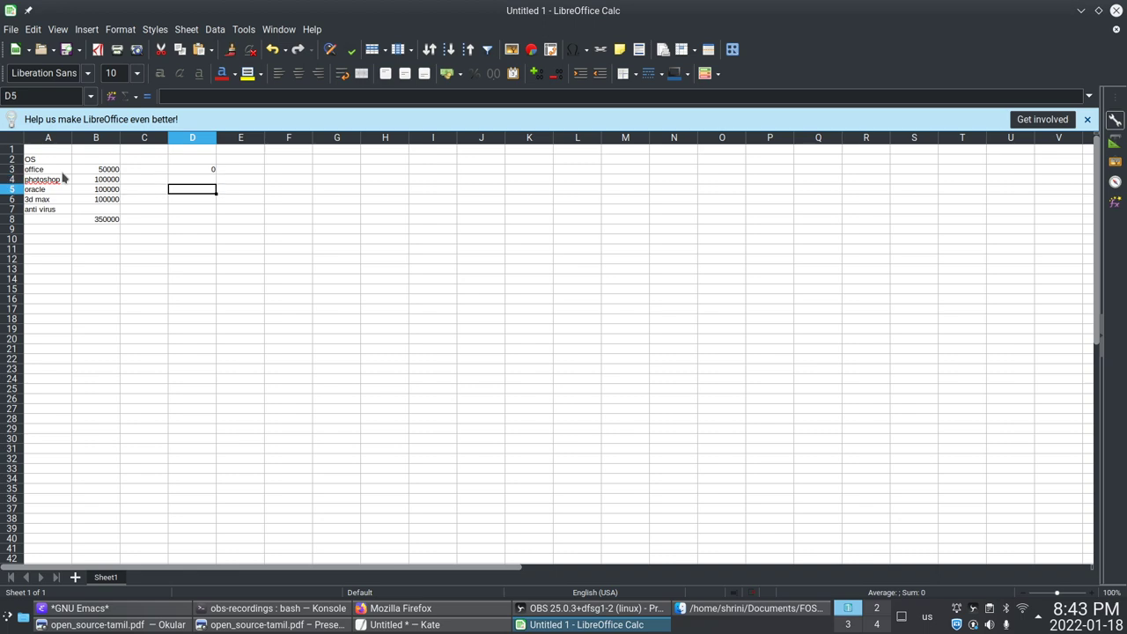
key(Up)
text(0)
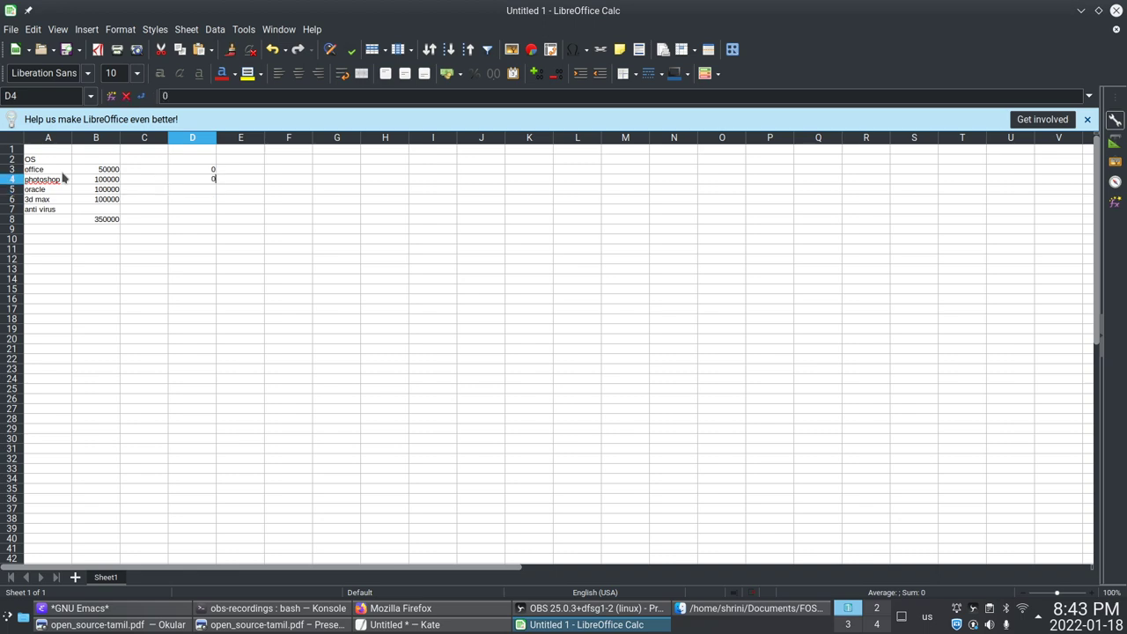
key(Return)
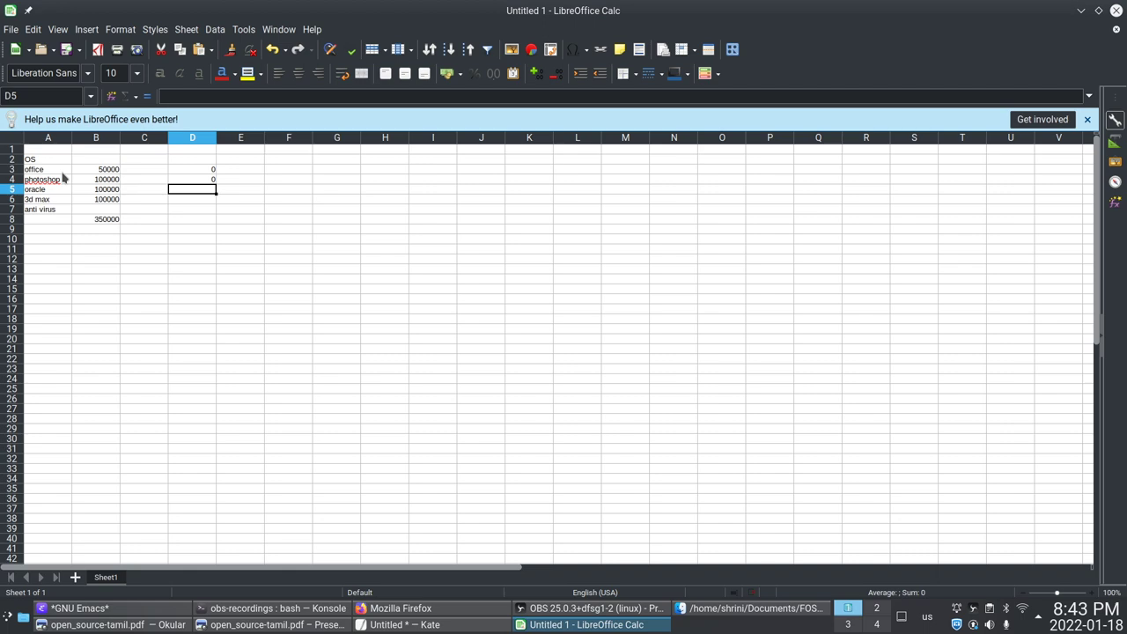
Enter 0 in D5 and D6 for the oracle and 3d max rows.
key(Down)
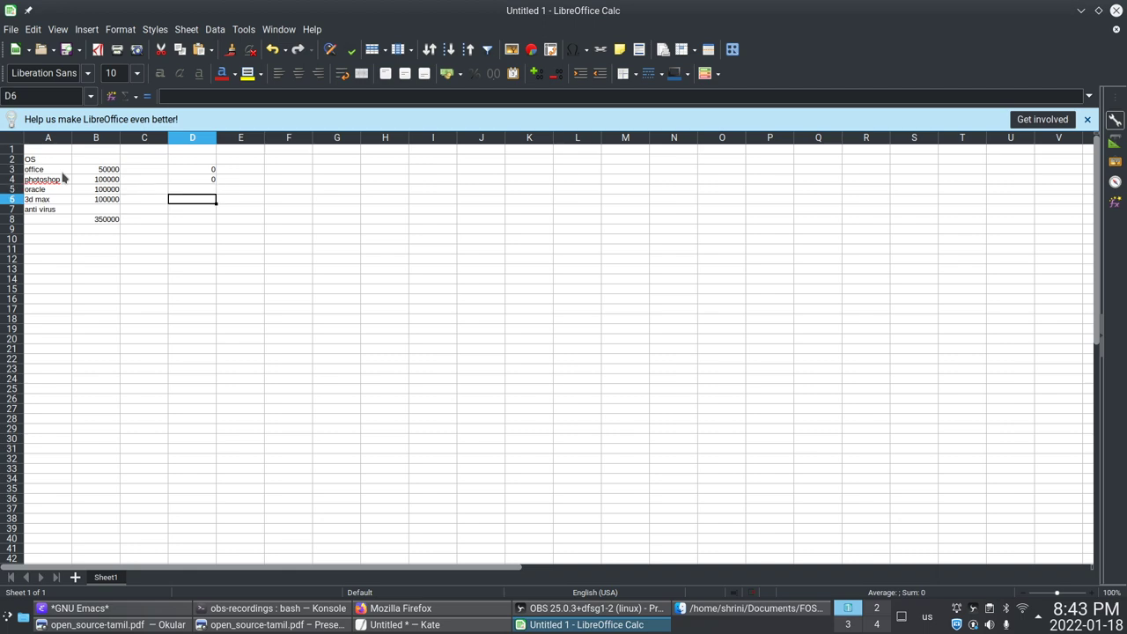
key(Up)
text(0)
key(Return)
text(0)
key(Return)
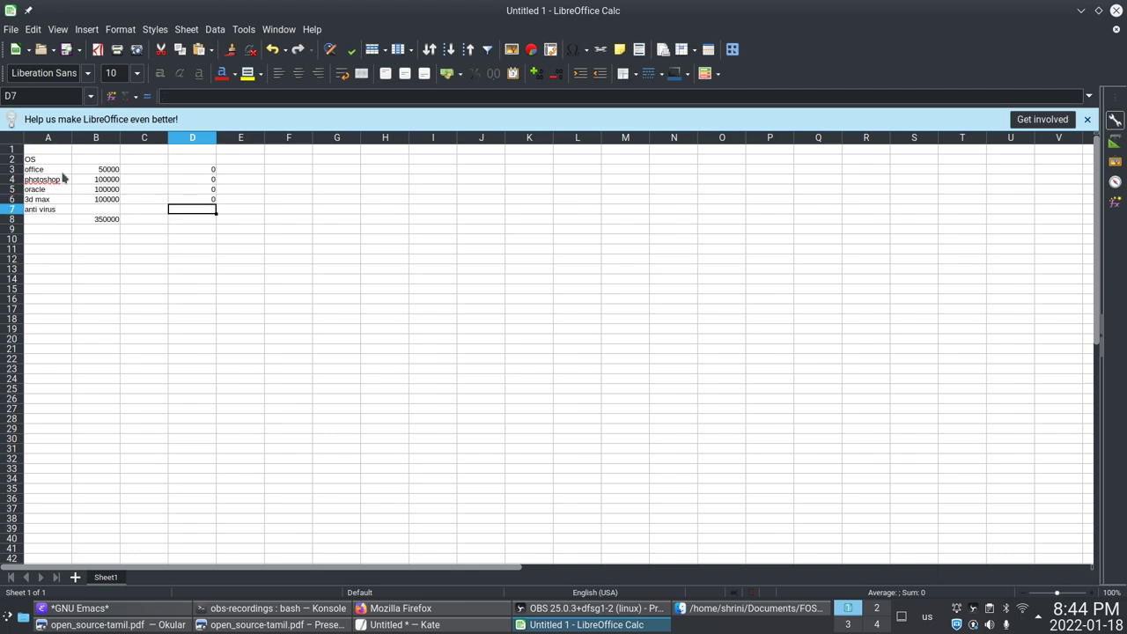
Enter 0 in D8, level with the total in column B.
key(Down)
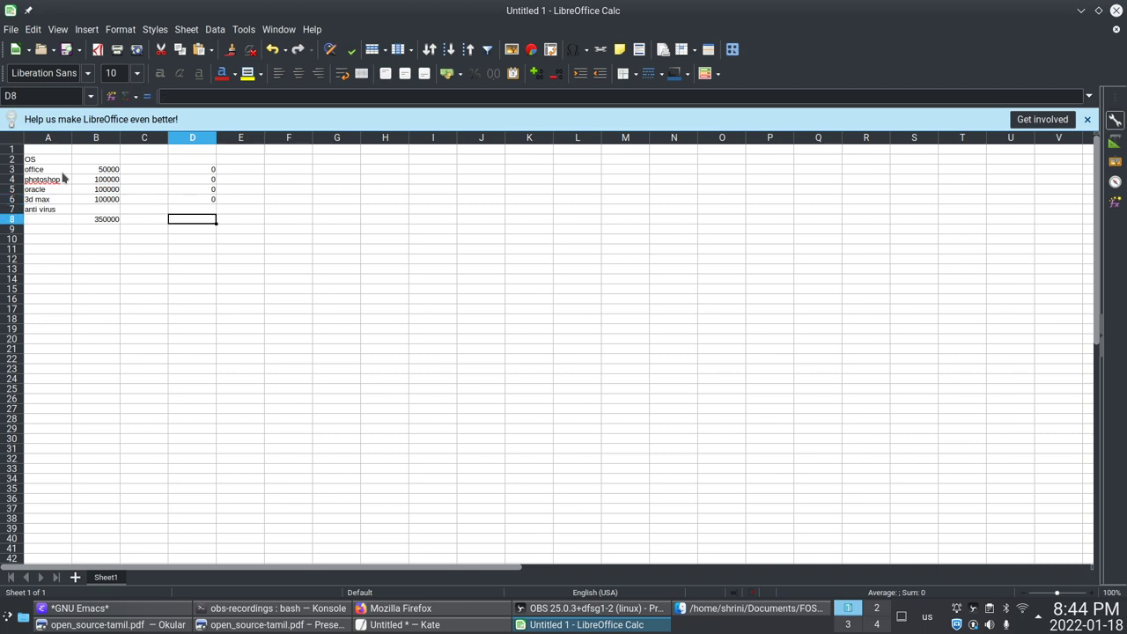
text(0)
key(Return)
key(Down)
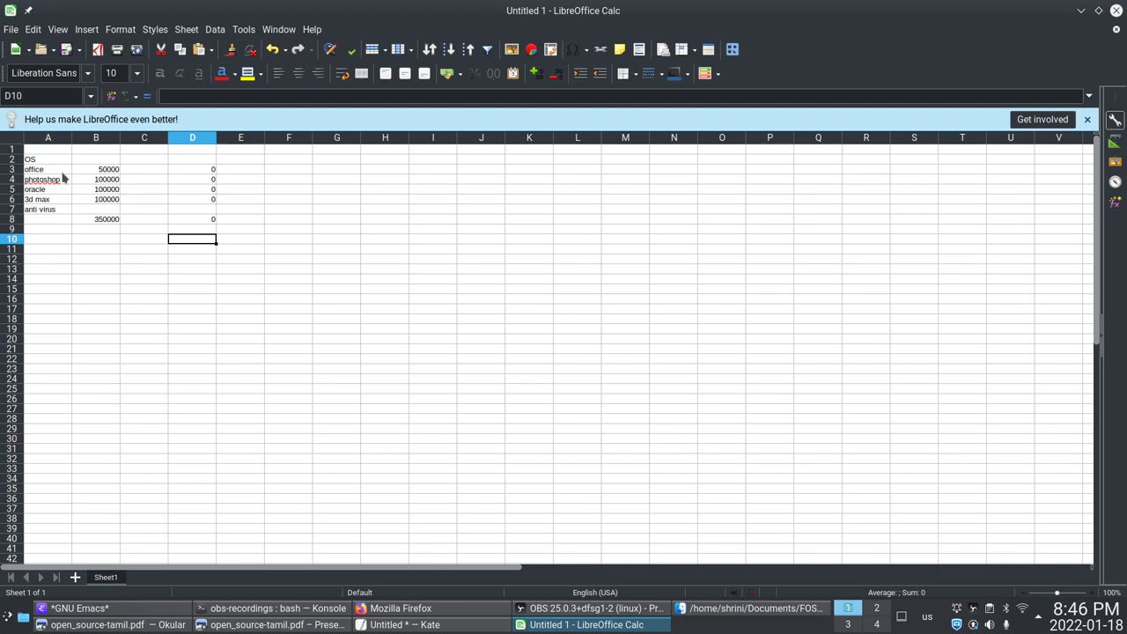
key(alt+Tab)
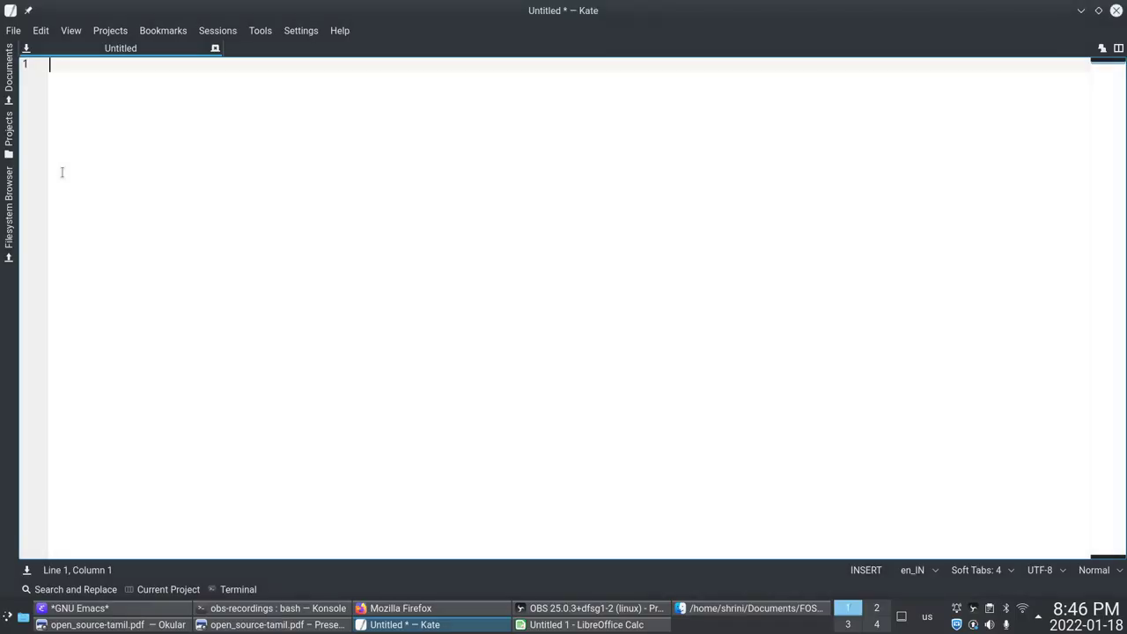
key(alt+Tab)
key(alt+Tab)
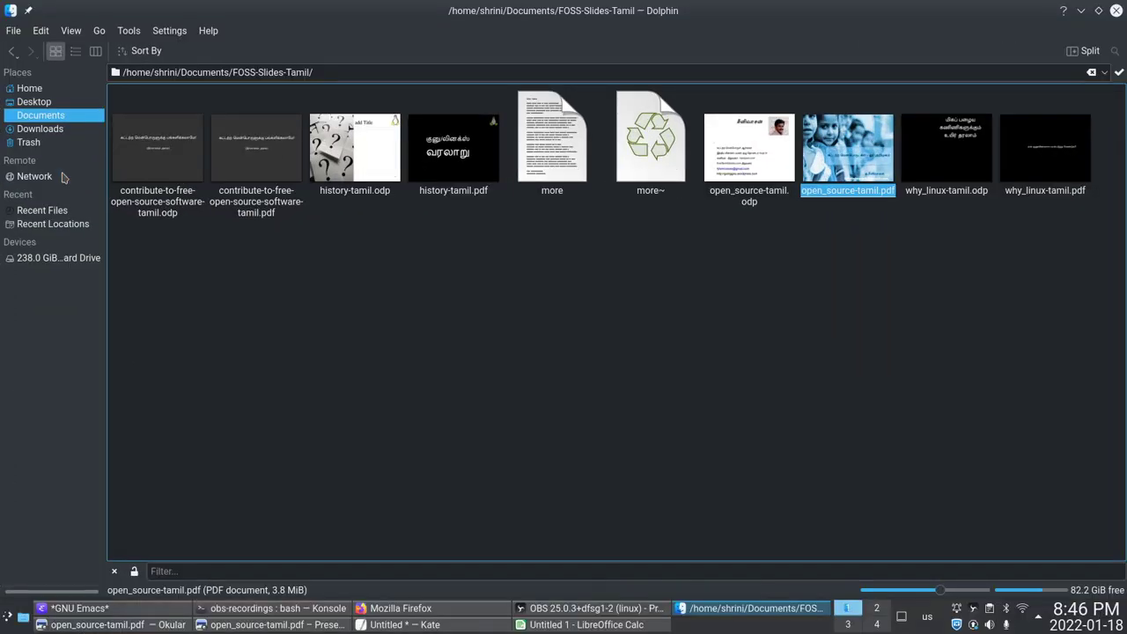
key(alt+Tab)
key(alt+Tab)
key(alt+Tab)
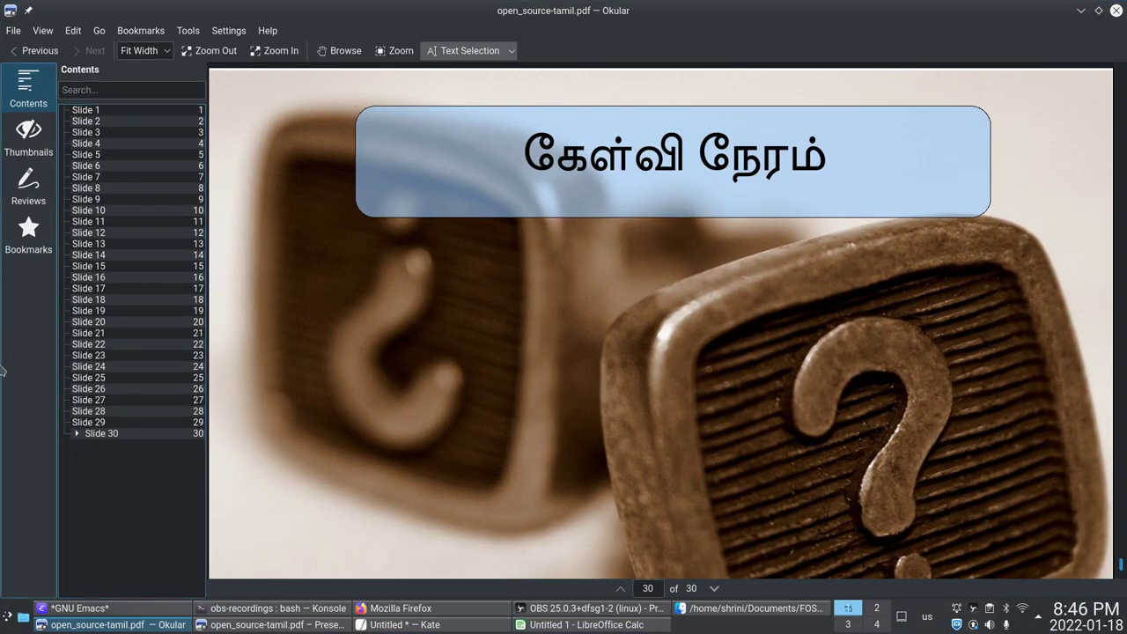
Switch to Konsole, clear the terminal and list the files in the obs-recordings folder.
click(260, 609)
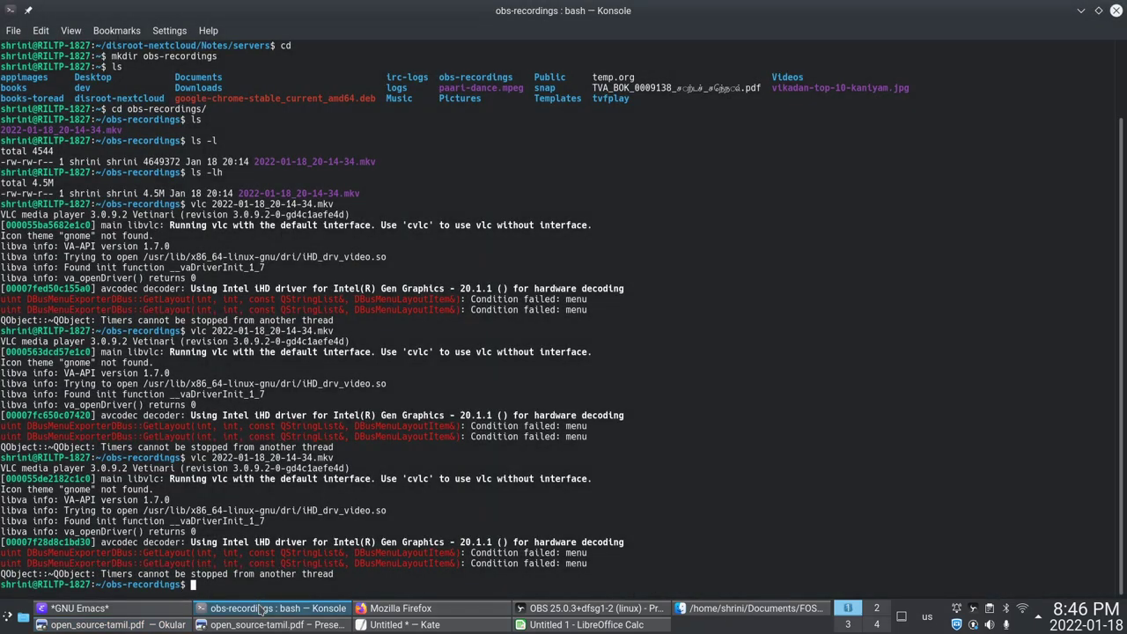
key(ctrl+l)
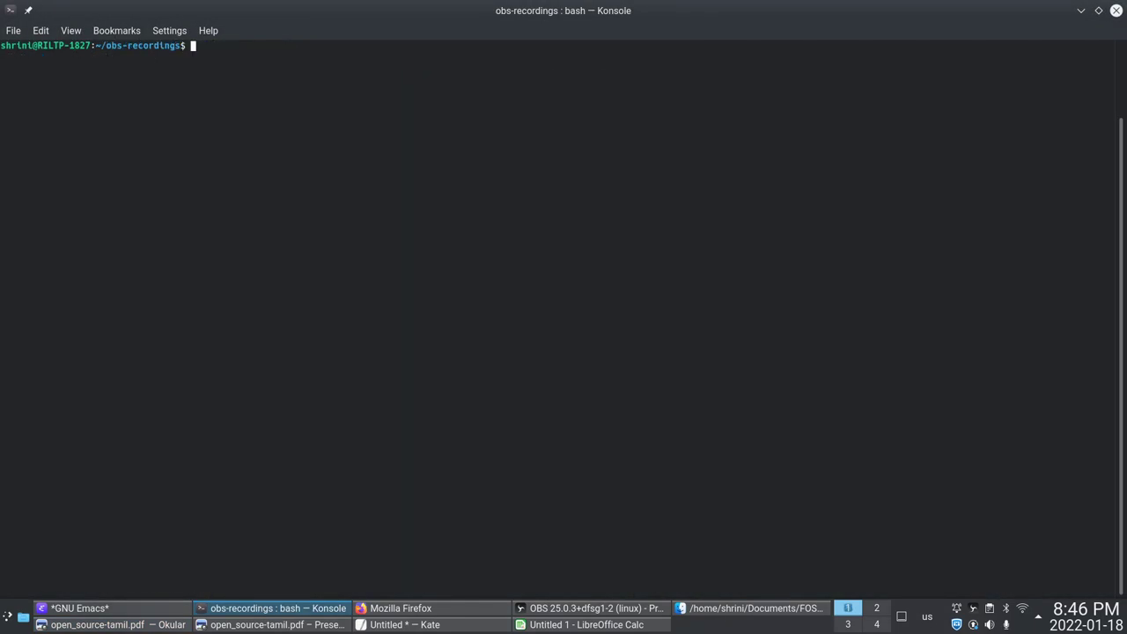
text(ls)
key(Return)
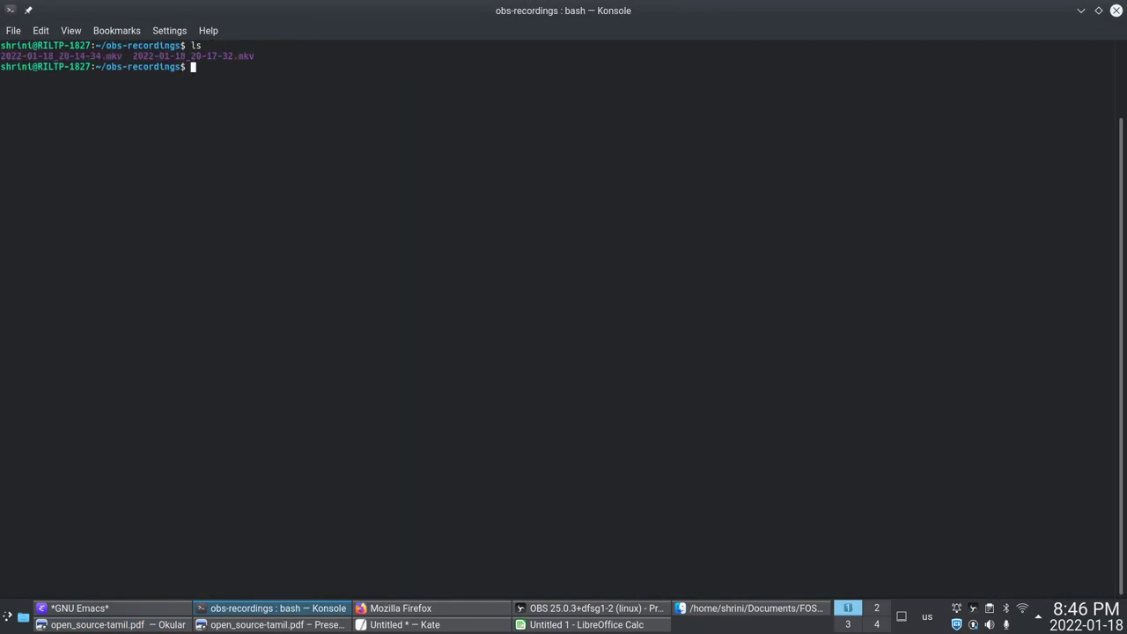
key(alt+Tab)
key(alt+Tab)
key(alt+Tab)
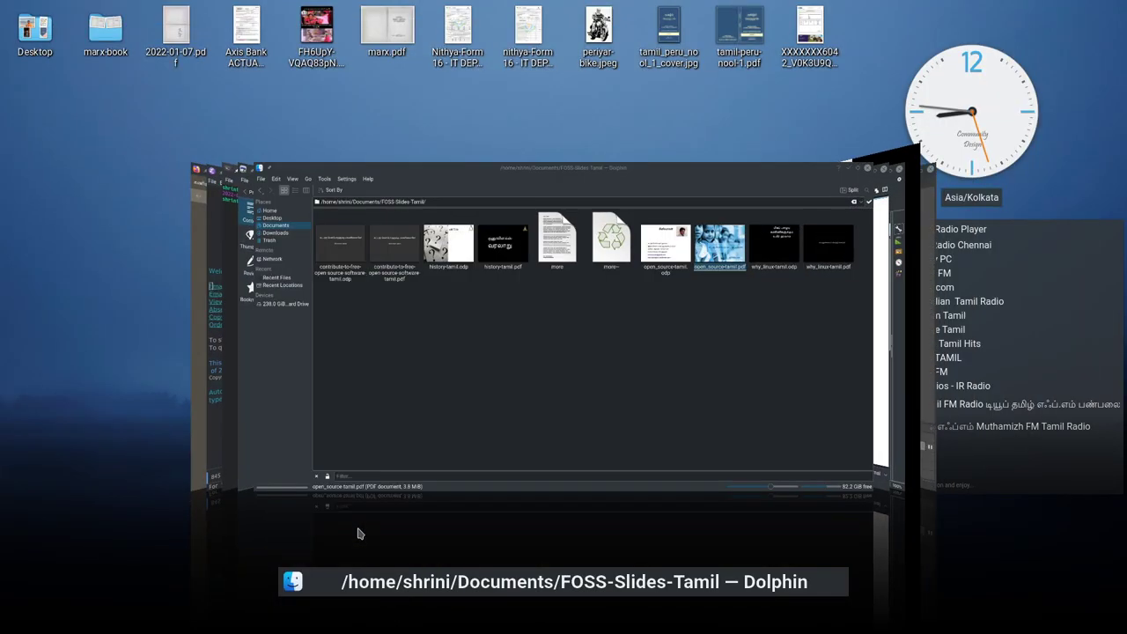
key(alt+Tab)
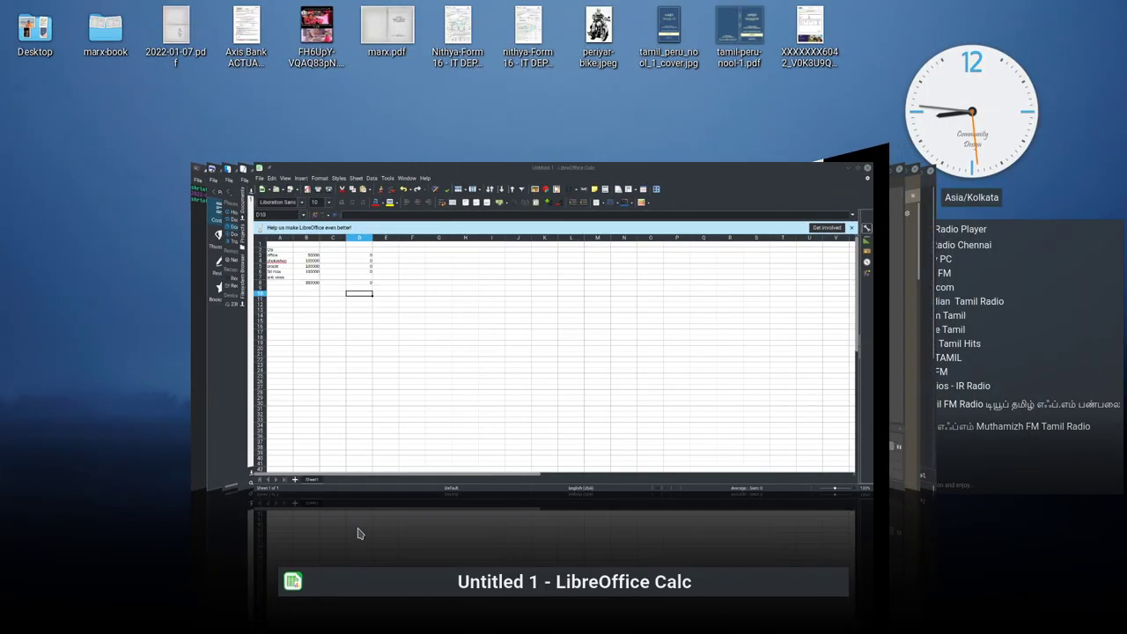
key(alt+Tab)
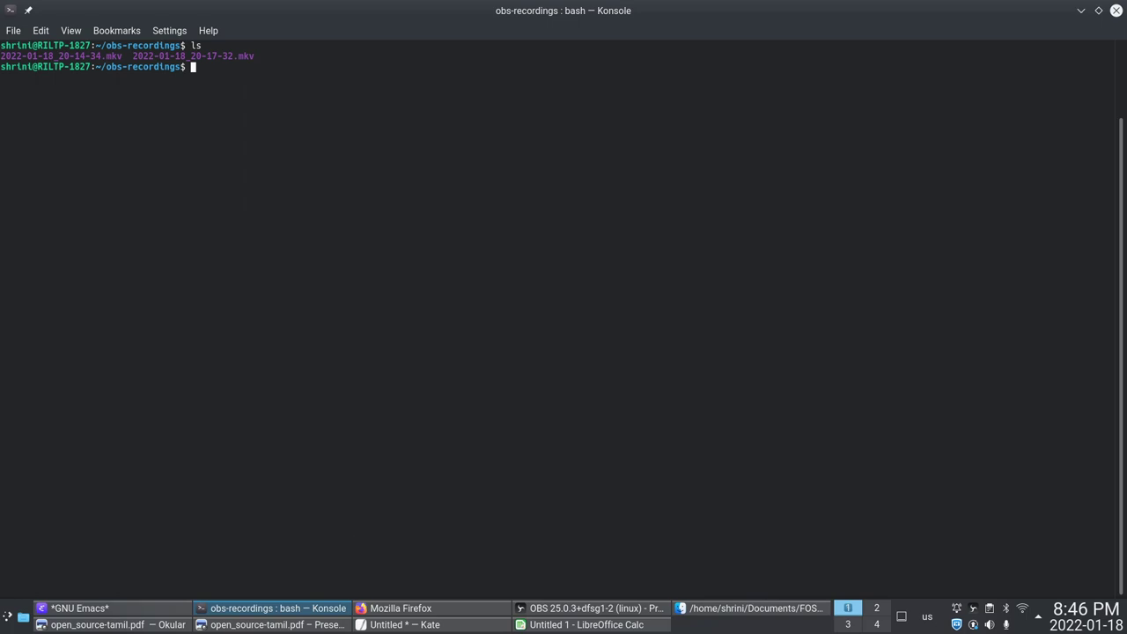
Switch to Firefox, open freetamilebooks.com in the empty tab and look through the ebooks on its home page.
click(400, 608)
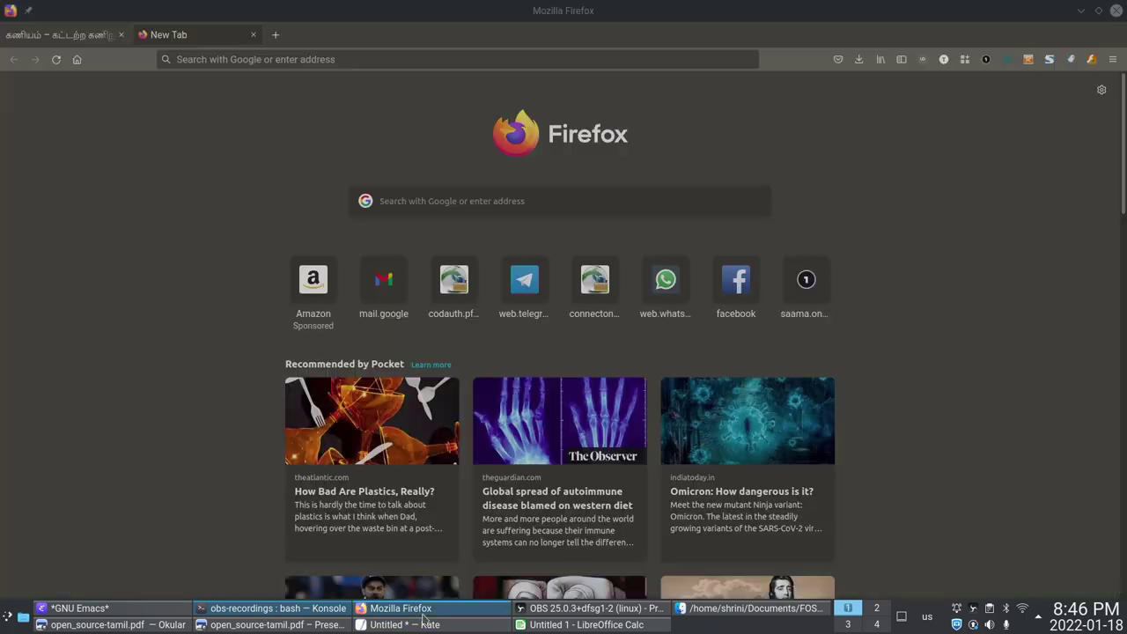
click(401, 607)
click(400, 607)
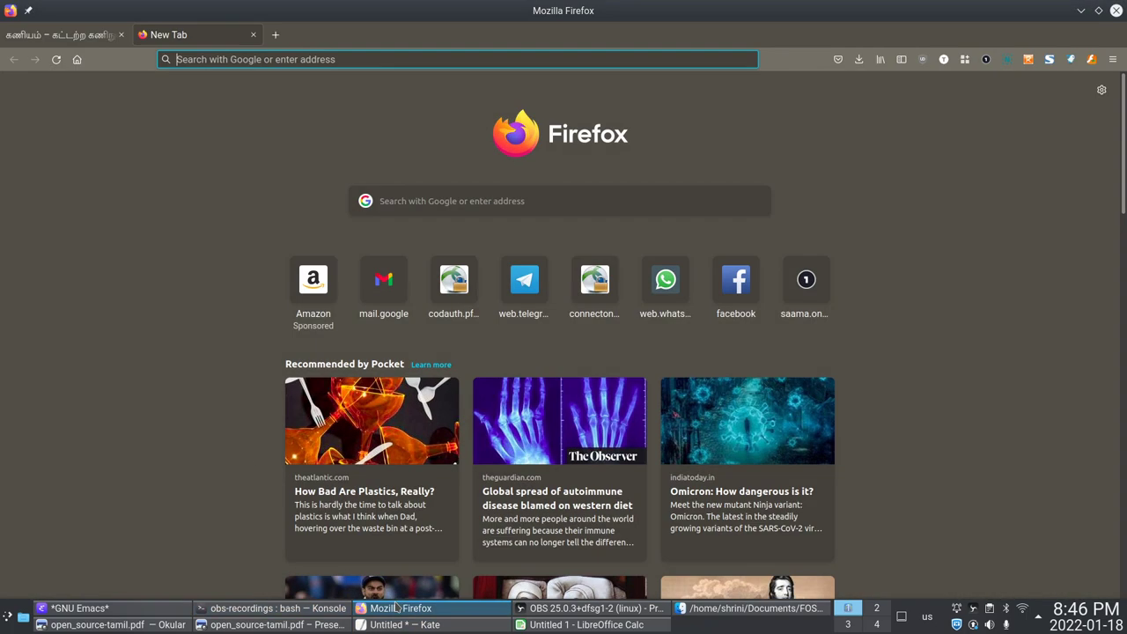
click(62, 33)
click(171, 34)
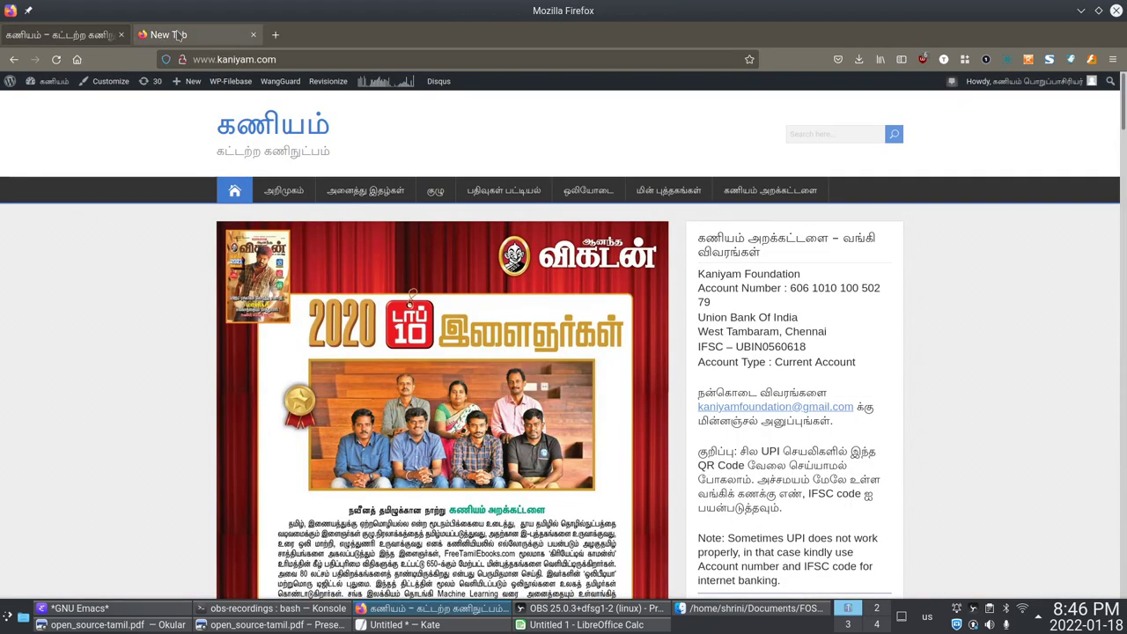
text(freetamilebooks)
key(Return)
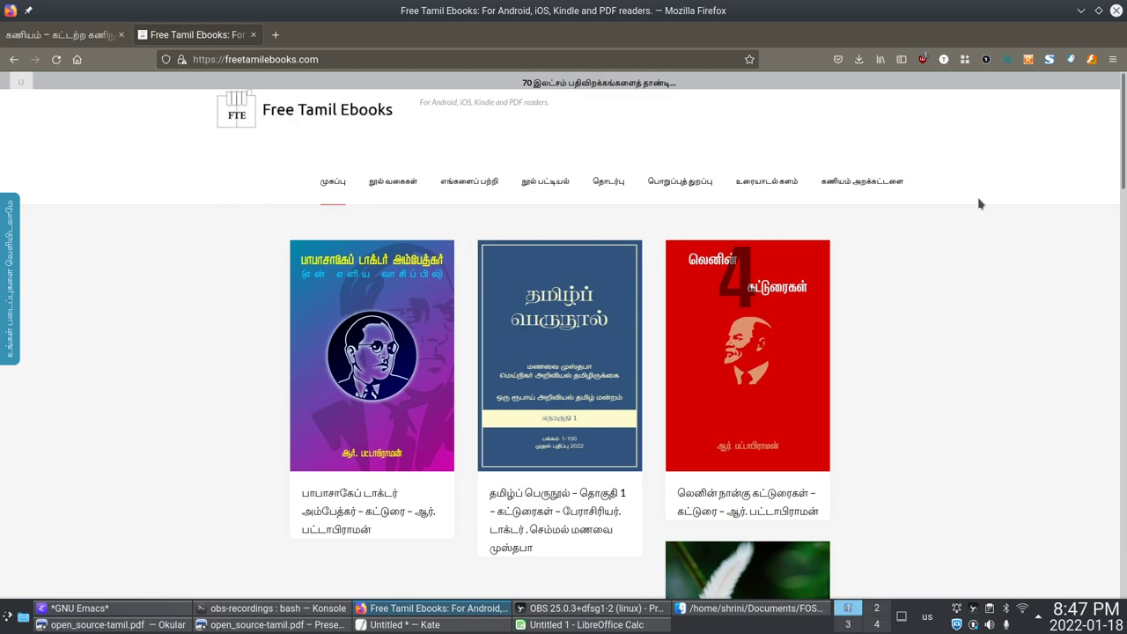
scroll(979, 203, down, 10)
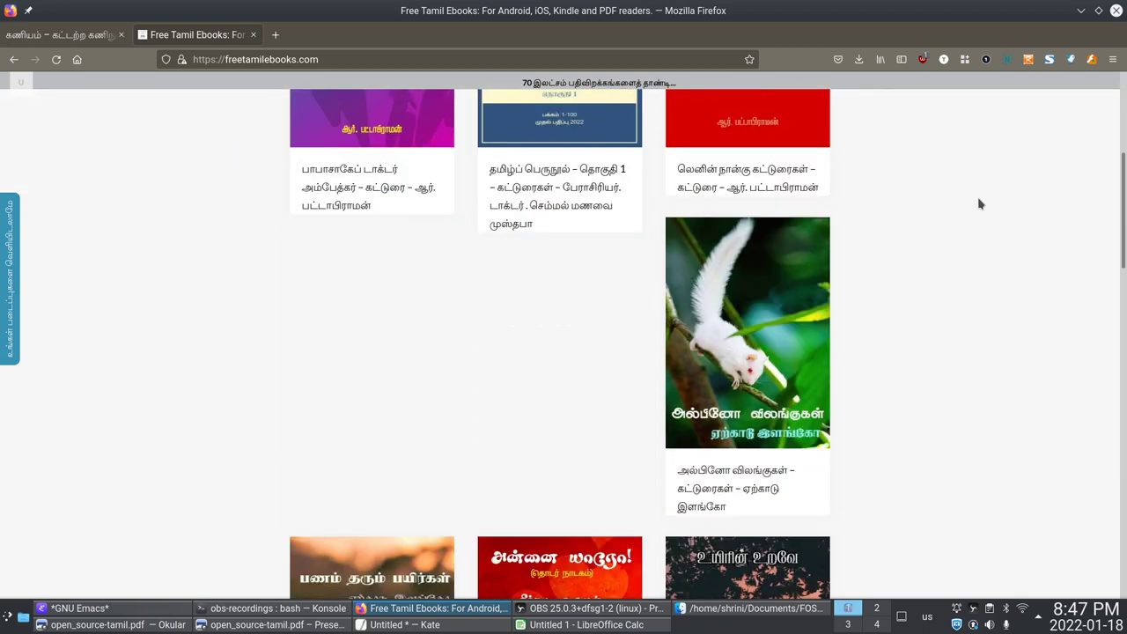
scroll(979, 204, down, 6)
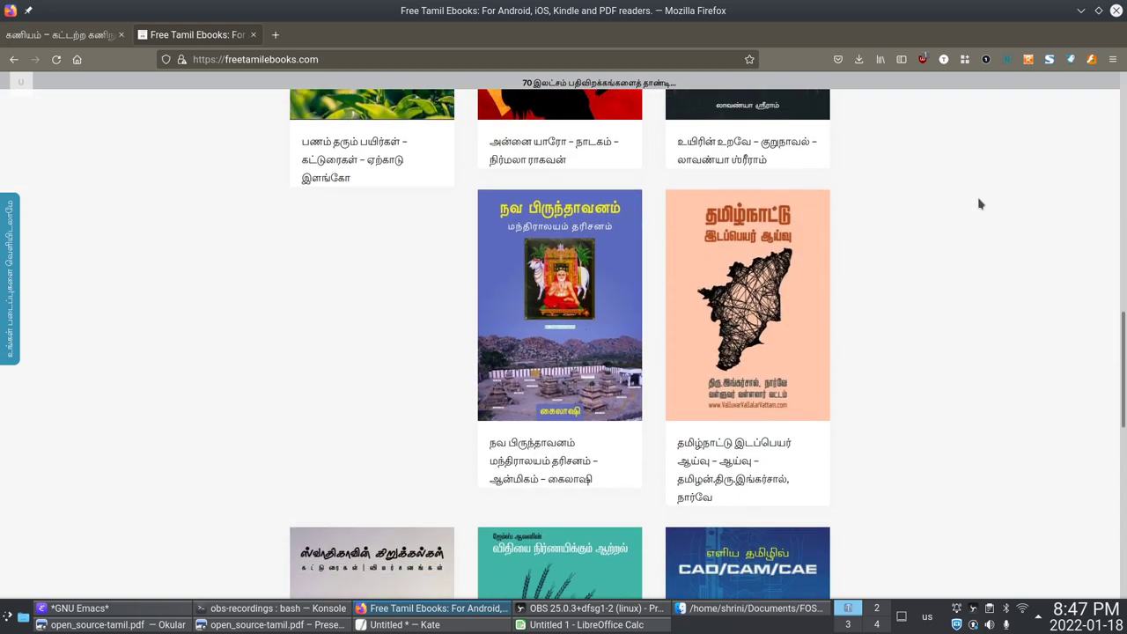